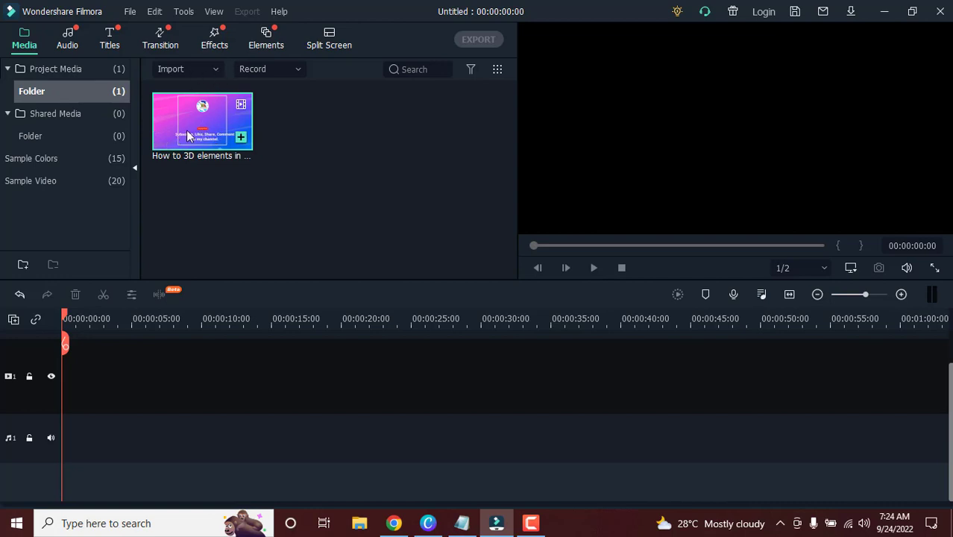
Step: Place the imported video at the start of the first video track, keeping the project settings of 1920 x 1080 25fps
left_click_drag(188, 132, 85, 403)
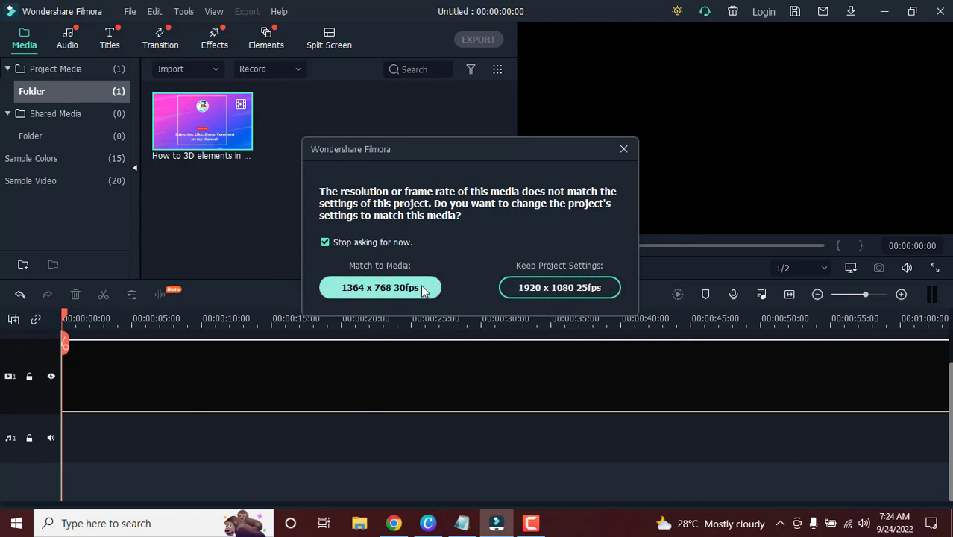
left_click(534, 288)
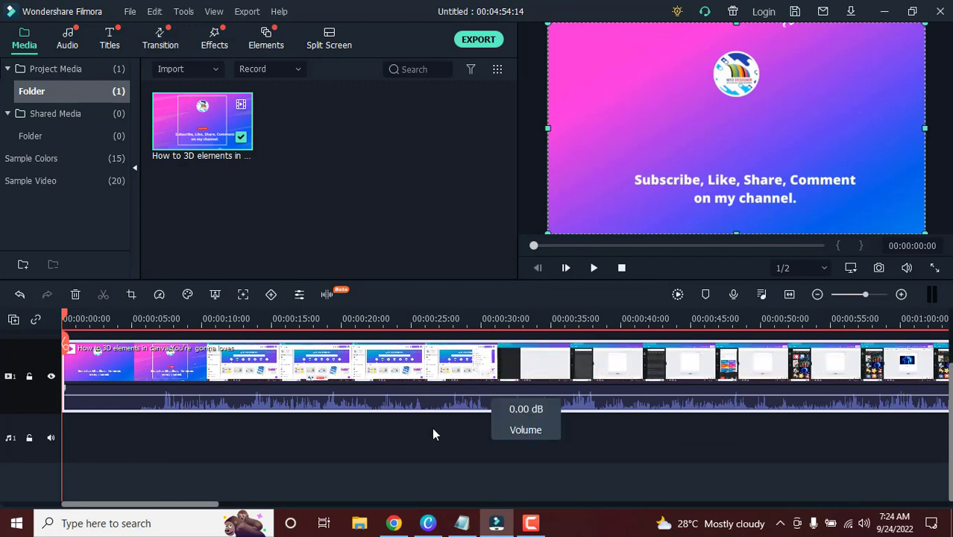
left_click(415, 436)
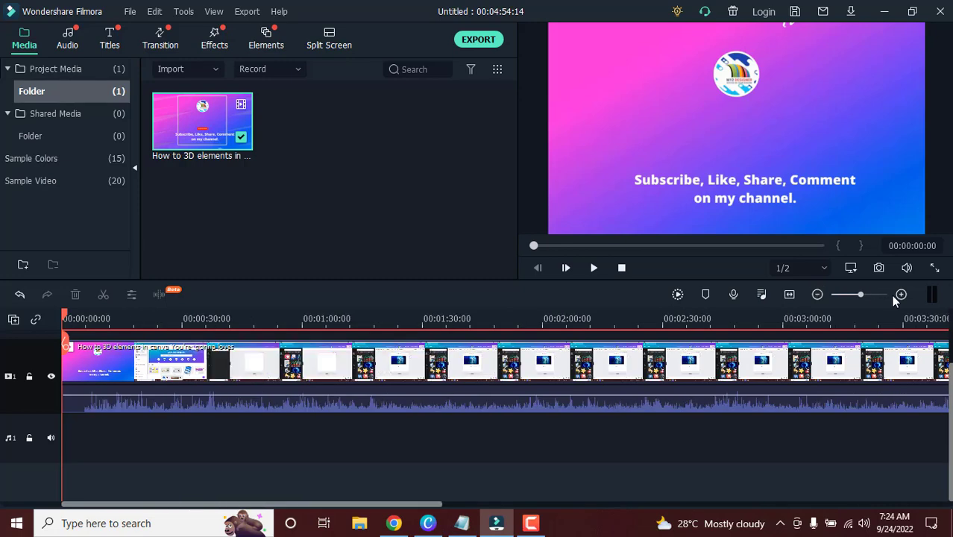
Step: Split the video clip at 00:00:34:19 and move the second part later on the track, leaving a gap
left_click(817, 295)
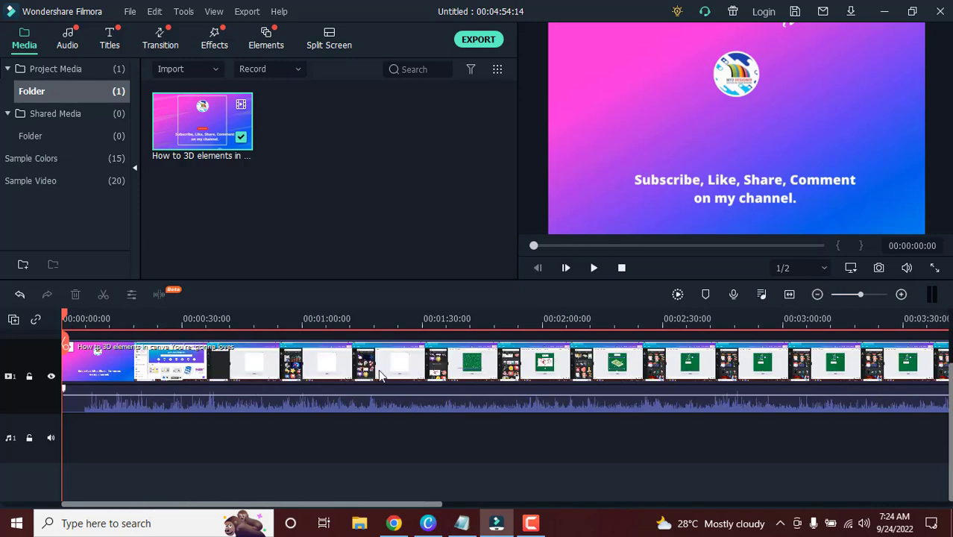
left_click(817, 294)
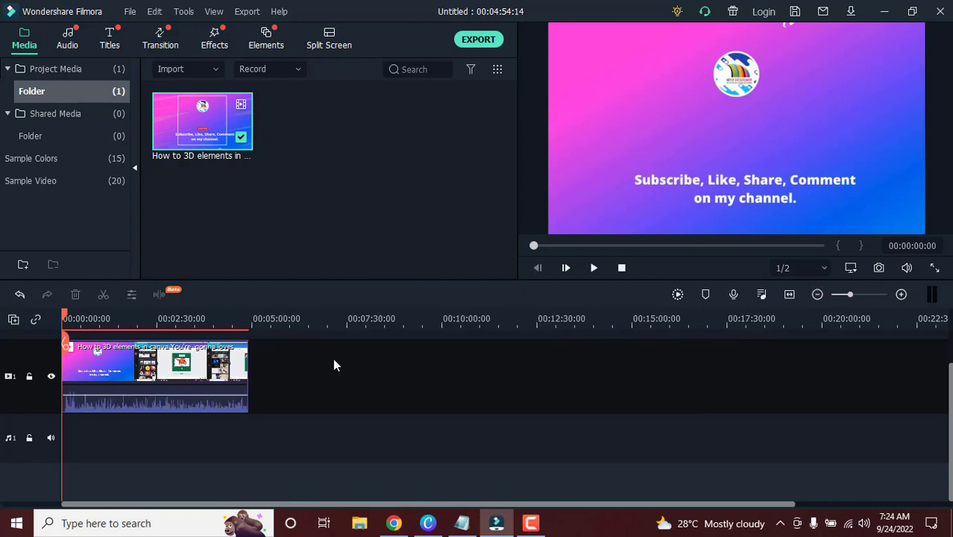
left_click(901, 294)
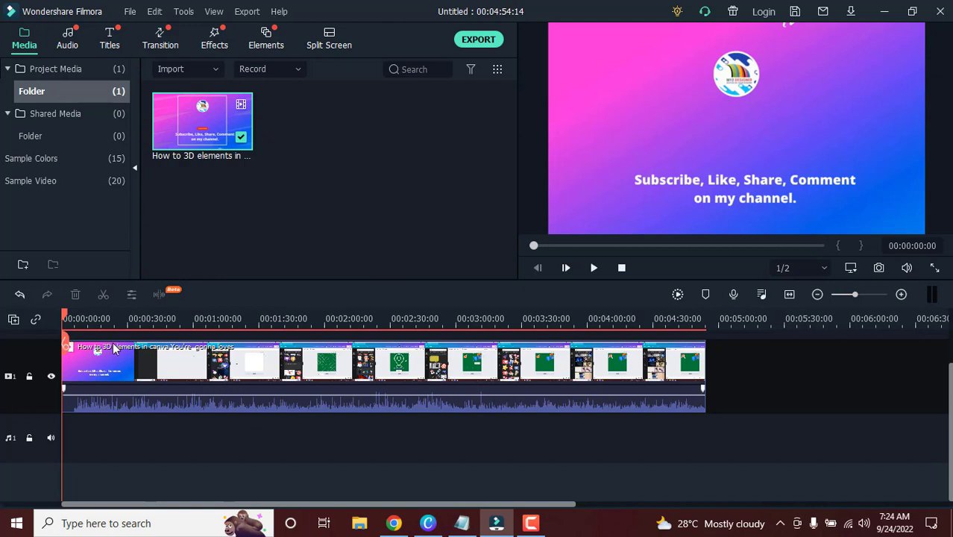
left_click(142, 371)
left_click(98, 326)
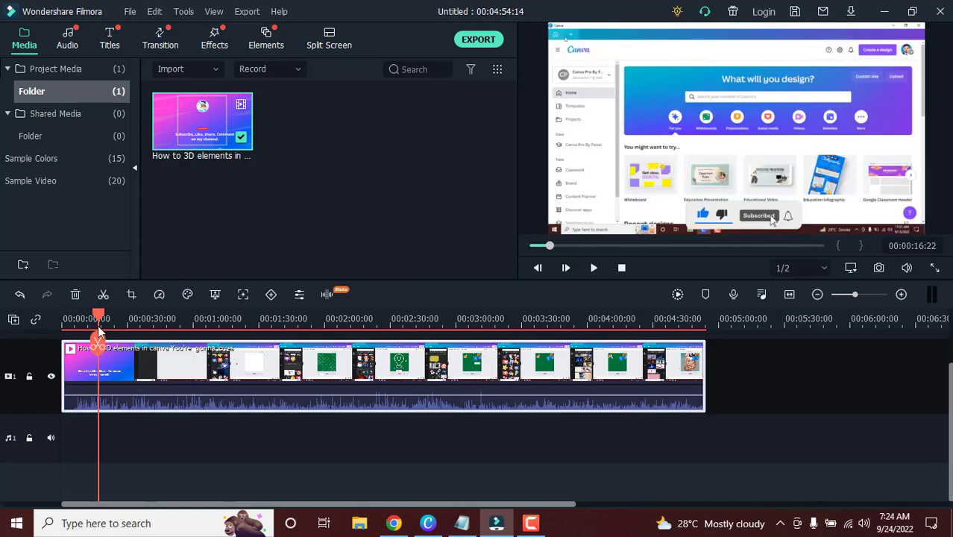
left_click_drag(102, 328, 137, 337)
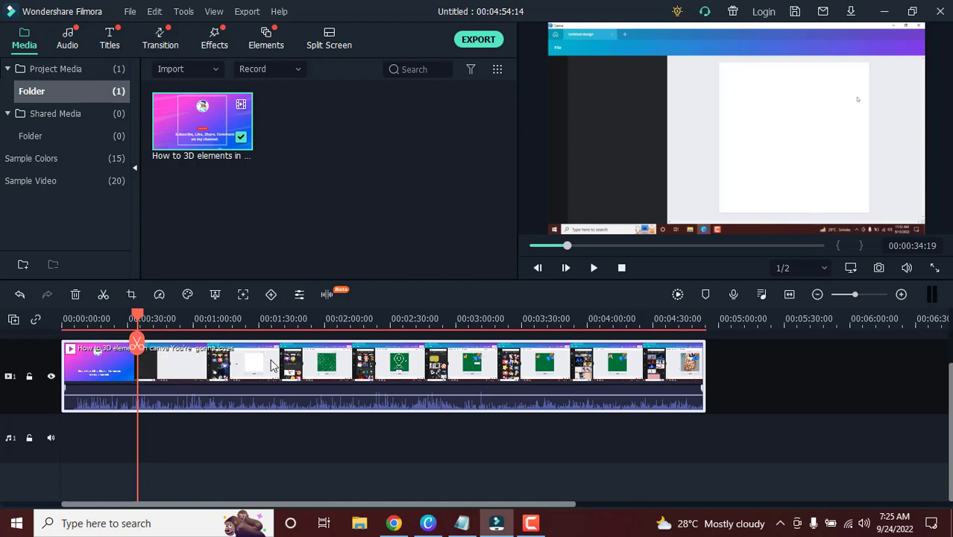
key("ctrl+b")
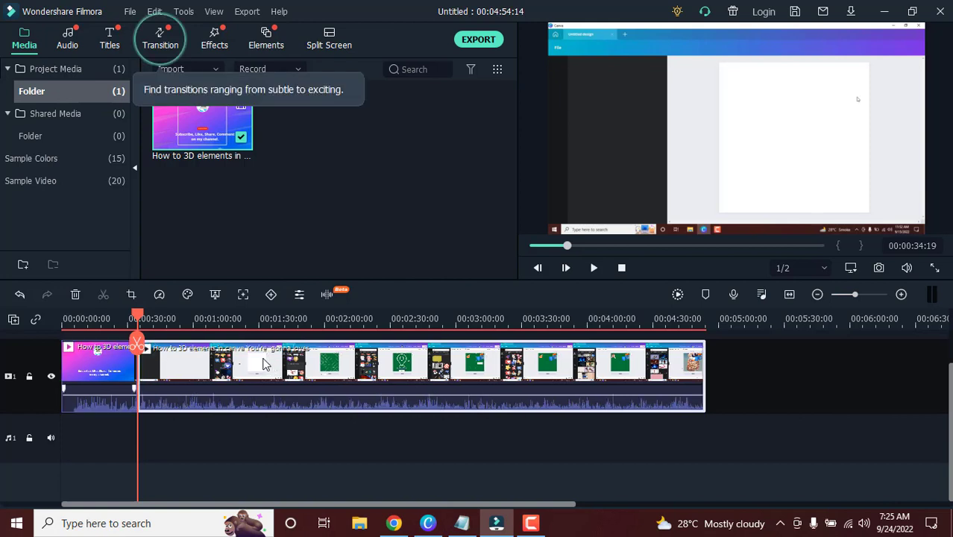
left_click_drag(163, 363, 241, 363)
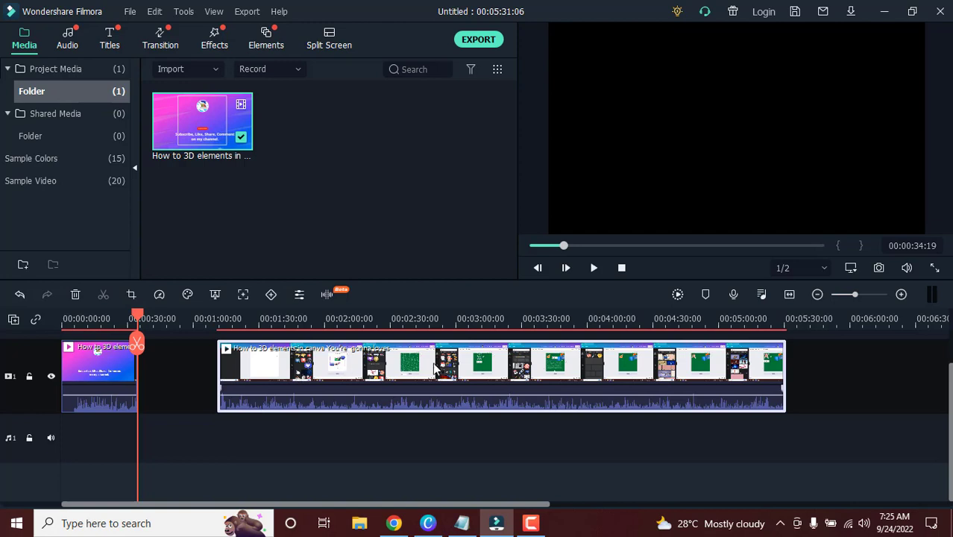
Step: Split the long second clip at 00:02:54:06, play back from the cut, and split it again at 00:03:46:22
left_click_drag(147, 356, 443, 358)
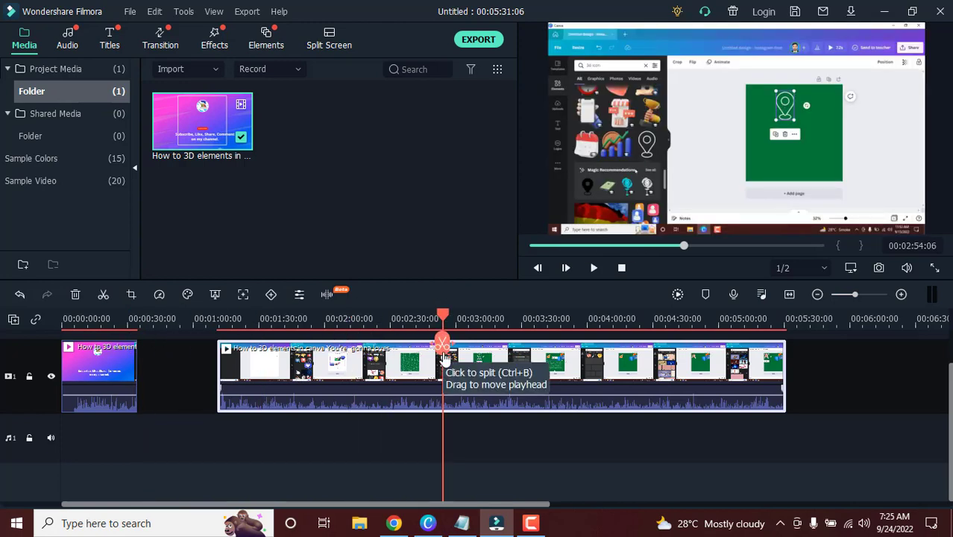
left_click(444, 358)
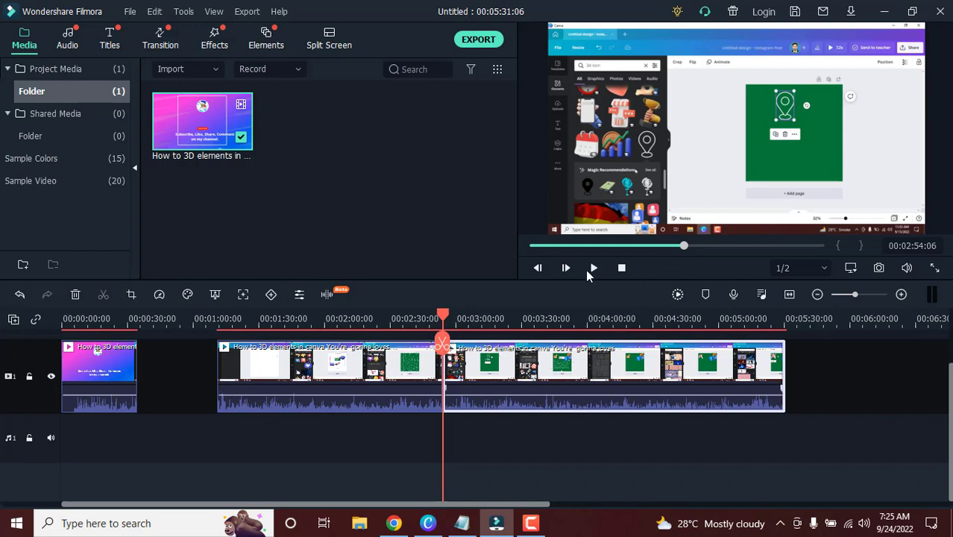
left_click(593, 267)
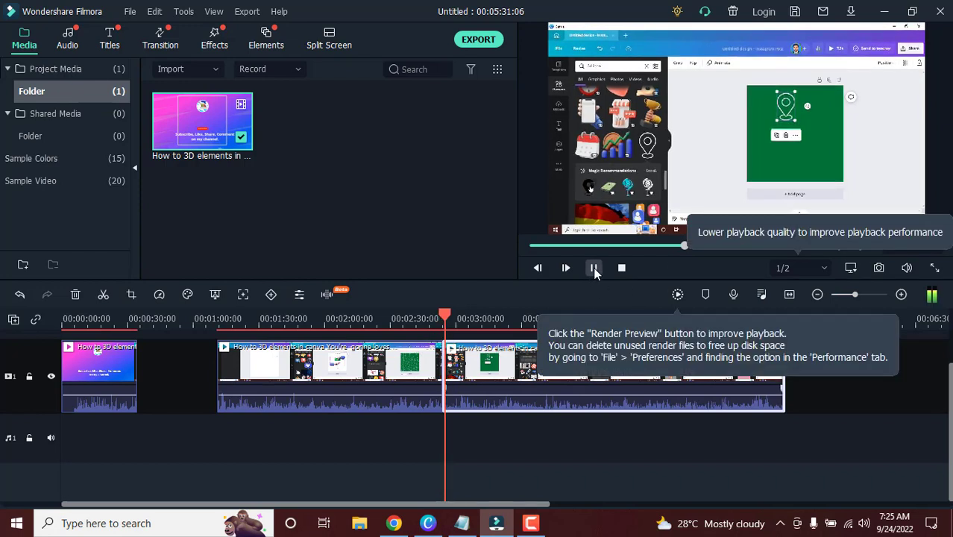
left_click(593, 267)
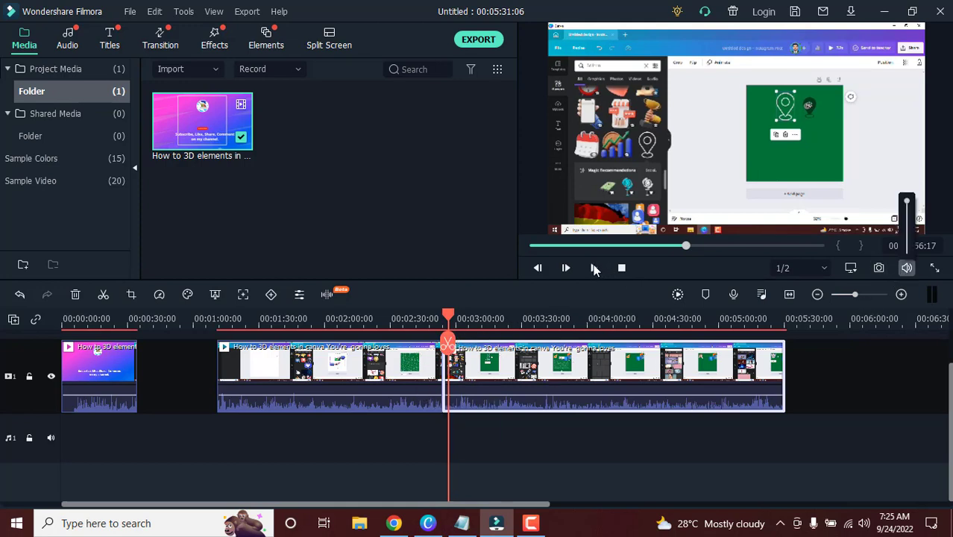
left_click(594, 267)
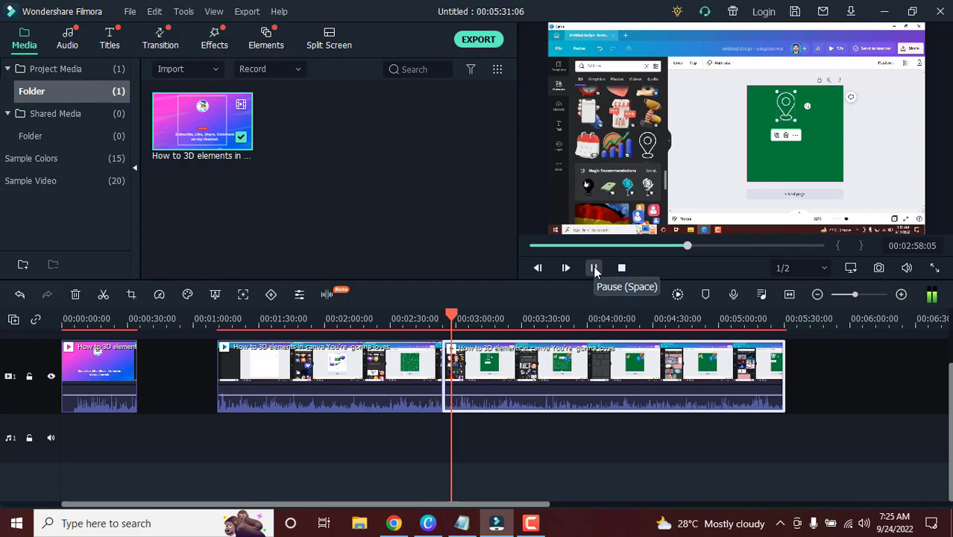
left_click(594, 267)
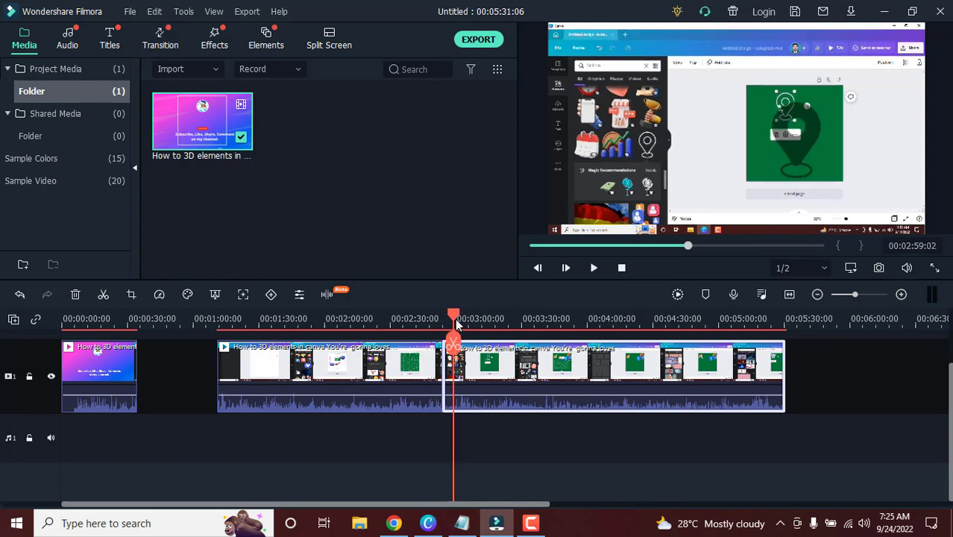
left_click_drag(457, 322, 560, 321)
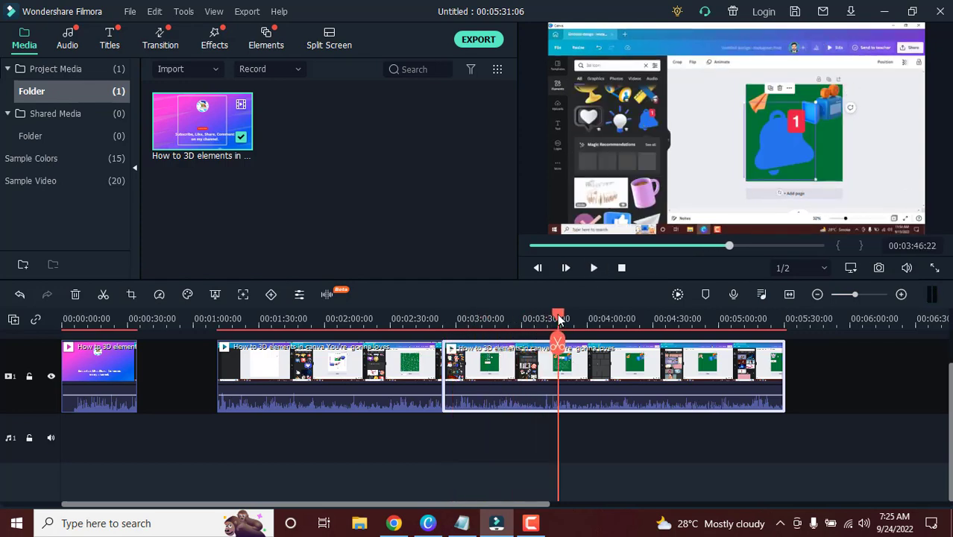
left_click(558, 344)
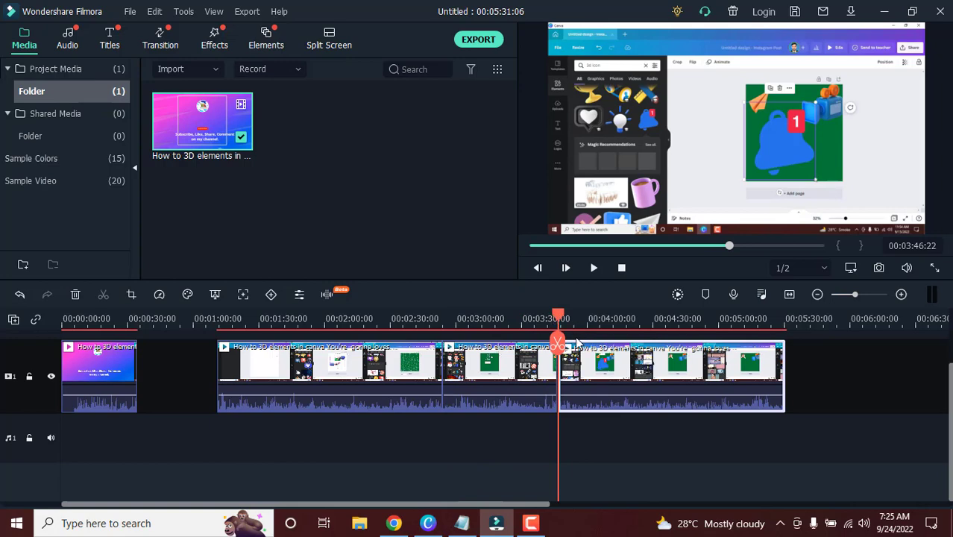
Step: Spread the three cut pieces apart on the video track so that gaps separate them
left_click_drag(613, 361, 655, 361)
left_click_drag(520, 366, 540, 367)
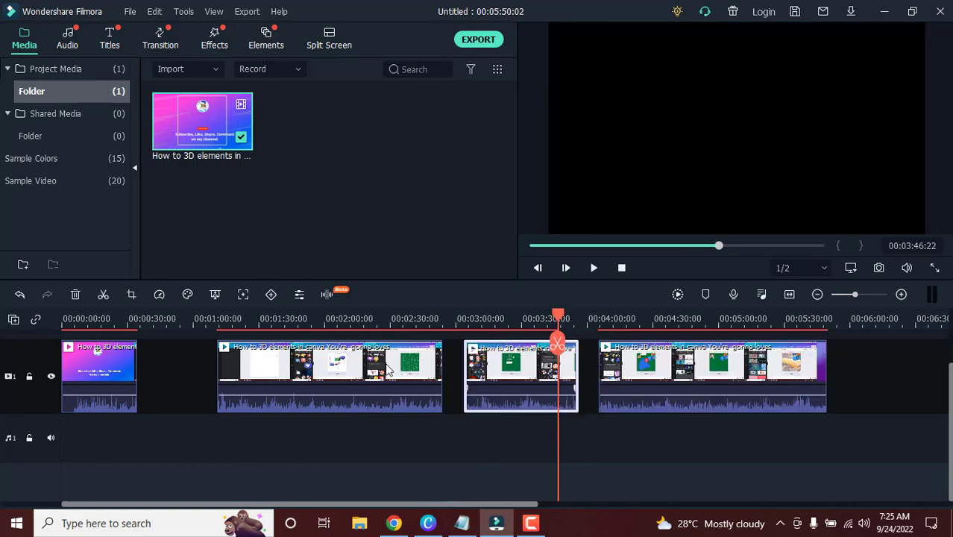
left_click(339, 365)
left_click_drag(340, 367, 313, 366)
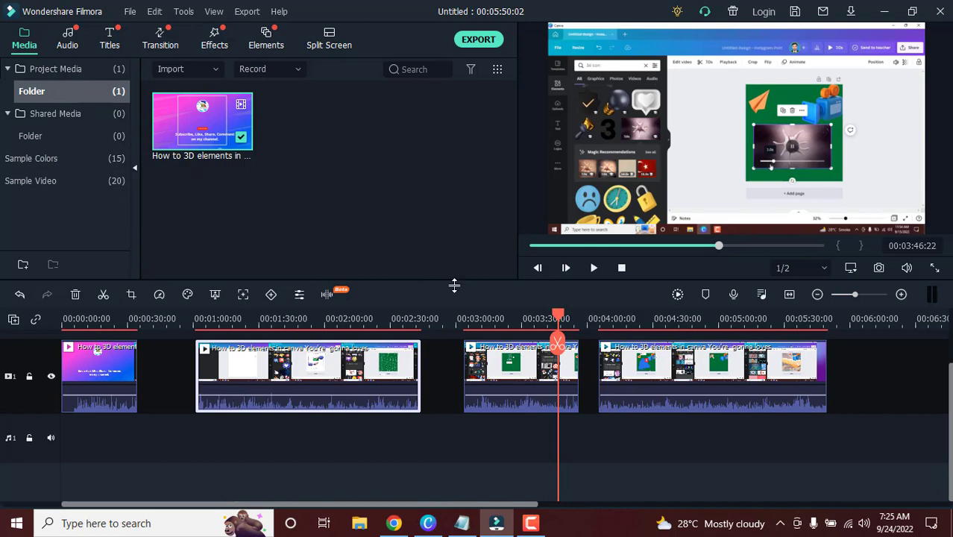
Step: Lower the first clip's volume line until its waveform is flat, and play it from near its start
left_click(106, 394)
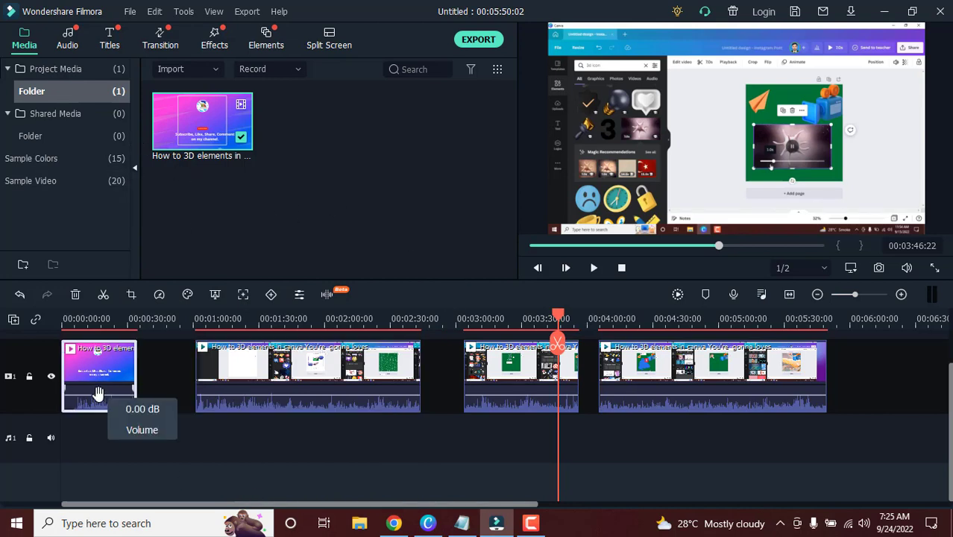
left_click_drag(96, 395, 93, 407)
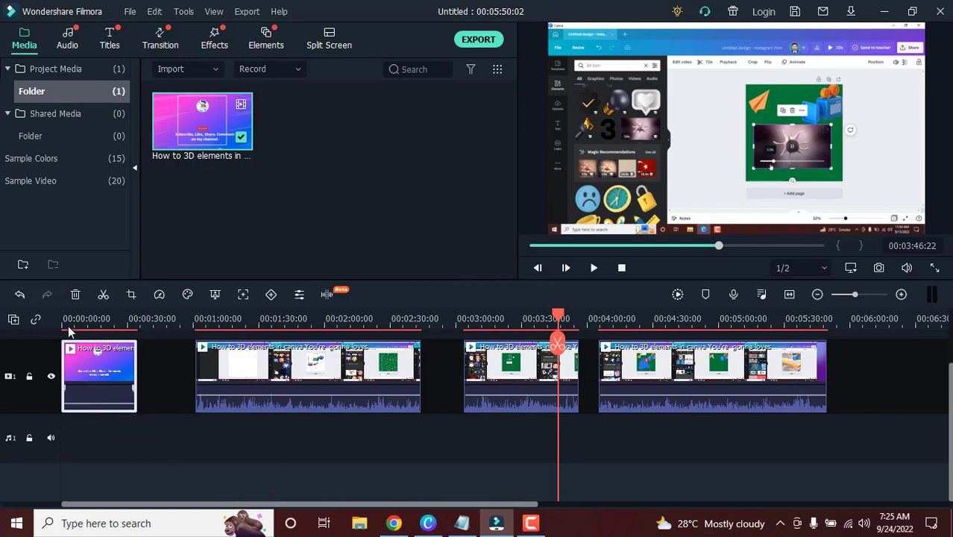
left_click(71, 319)
left_click(590, 271)
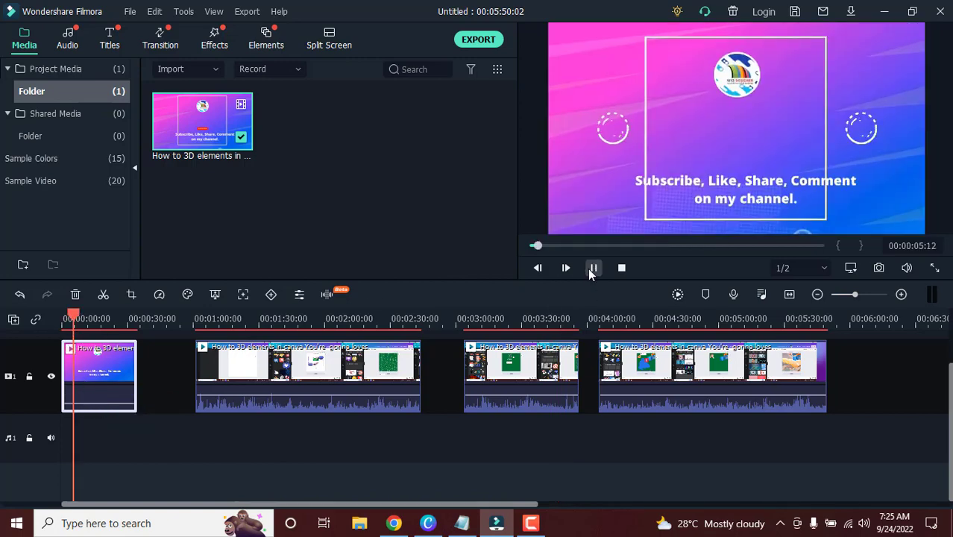
left_click(591, 270)
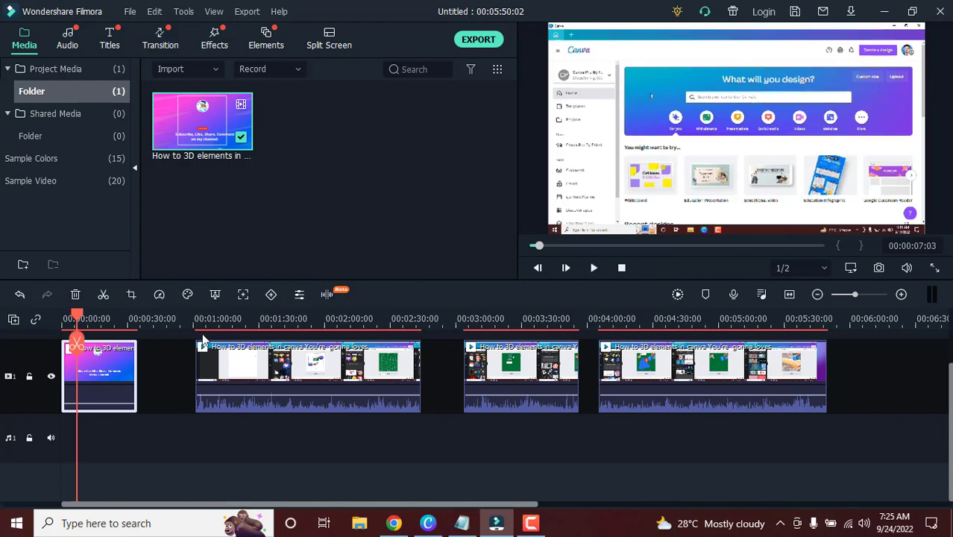
Step: Raise the first clip's volume to 12 dB and play a few seconds of it
left_click_drag(125, 404, 120, 385)
left_click(596, 268)
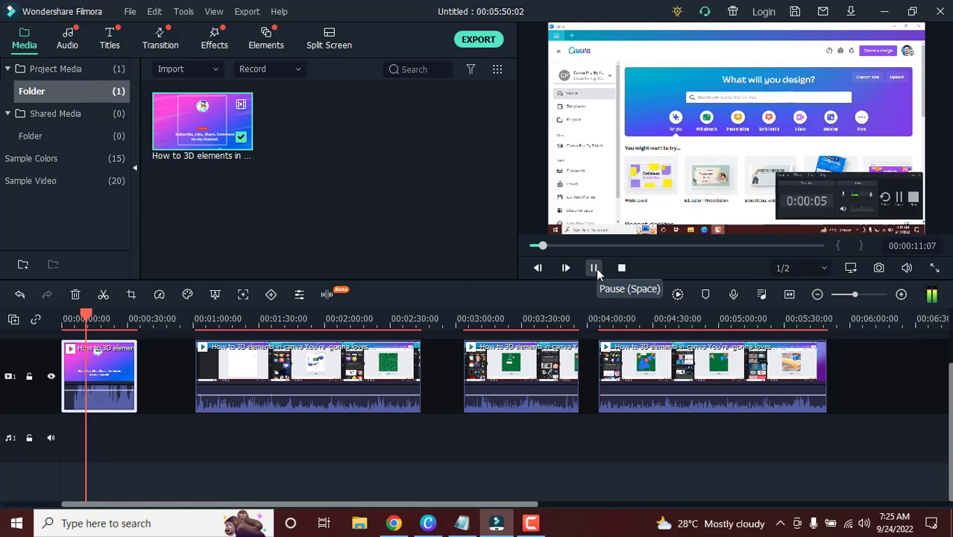
left_click(596, 267)
Step: Reduce the first clip's volume to a more moderate level and listen to it briefly
mouse_move(100, 389)
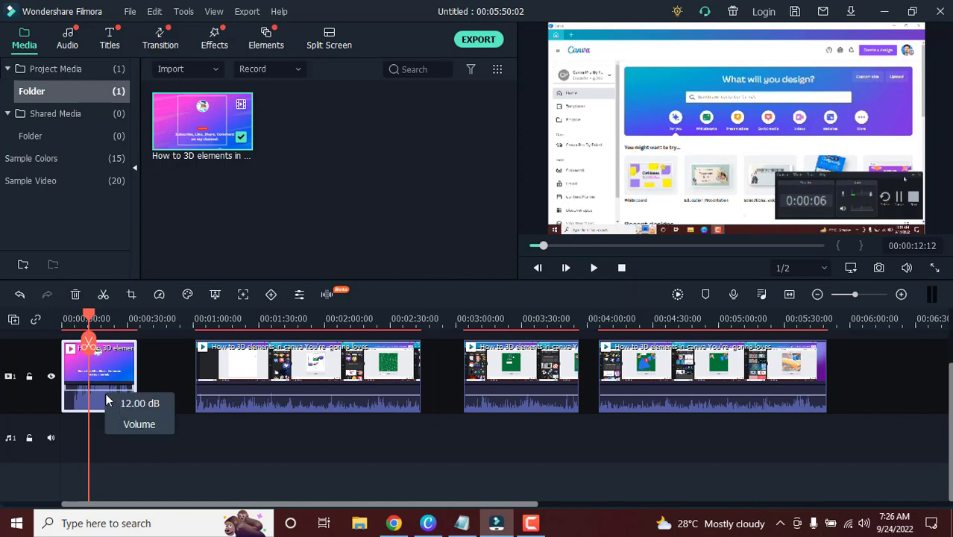
mouse_move(96, 389)
left_mouse_down()
mouse_move(100, 404)
mouse_move(99, 396)
left_mouse_up()
left_click(593, 270)
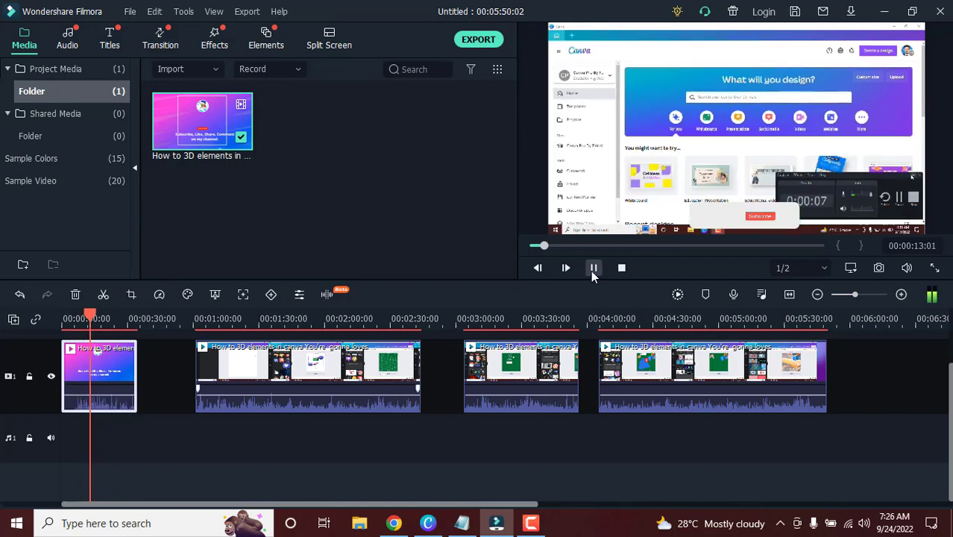
left_click(593, 268)
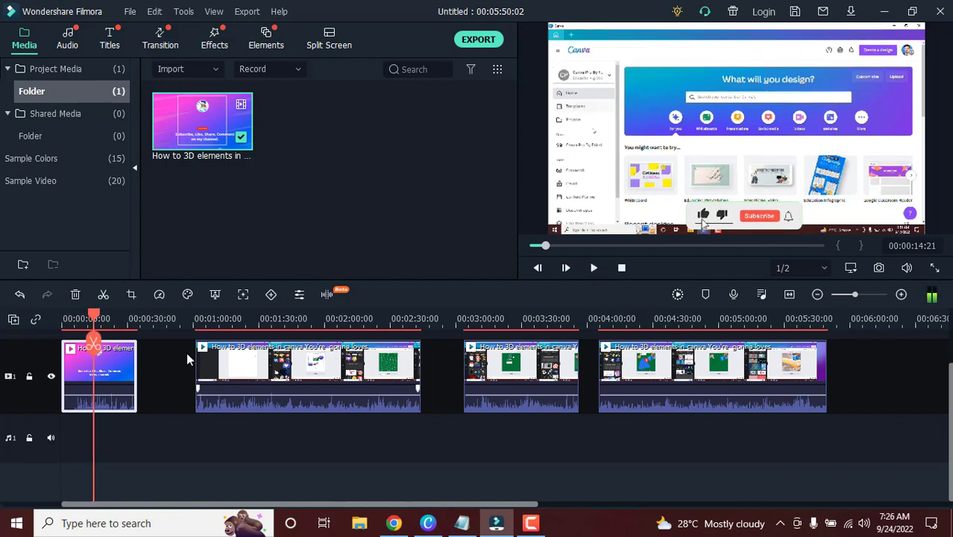
Step: Raise the first clip's volume slightly and play it to check the sound
left_click_drag(93, 386, 99, 389)
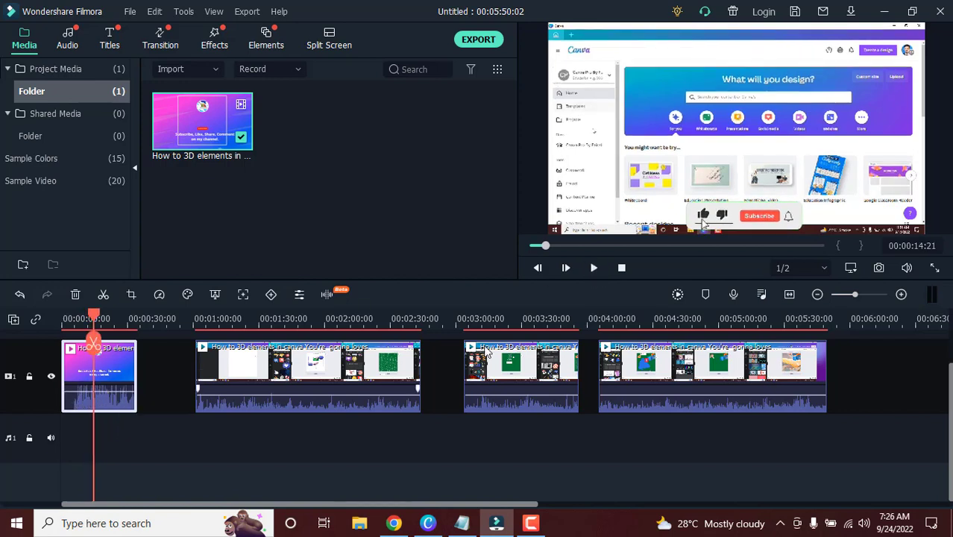
left_click(597, 270)
left_click(595, 269)
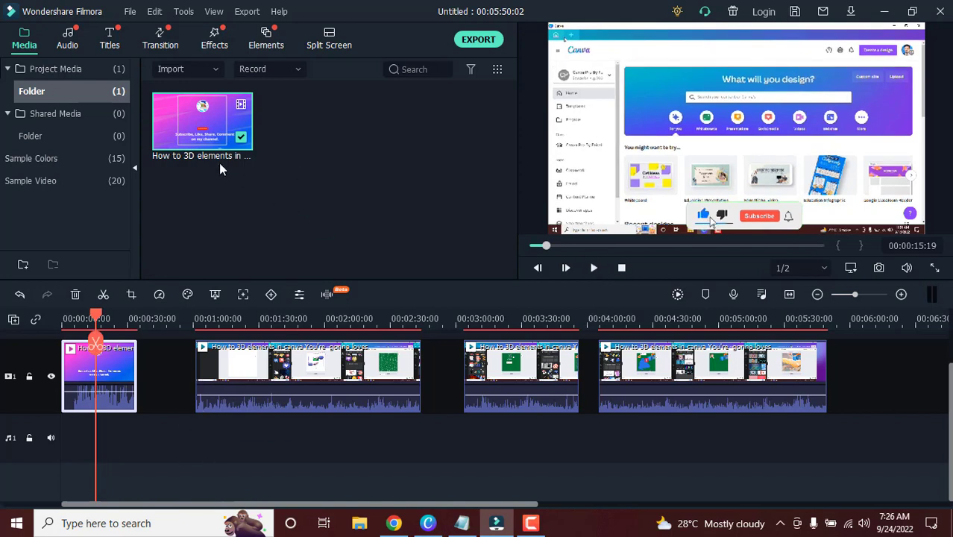
double_click(235, 201)
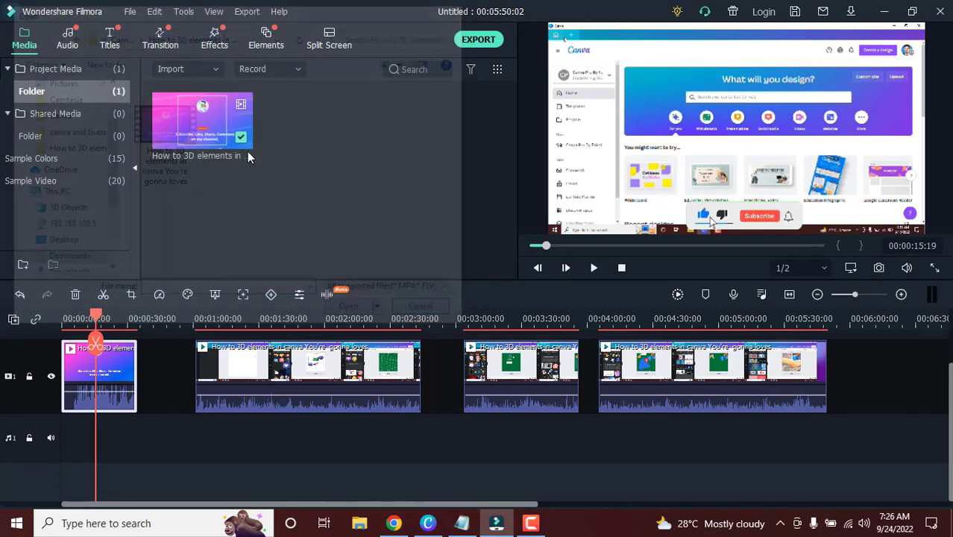
left_click(429, 312)
left_click(216, 70)
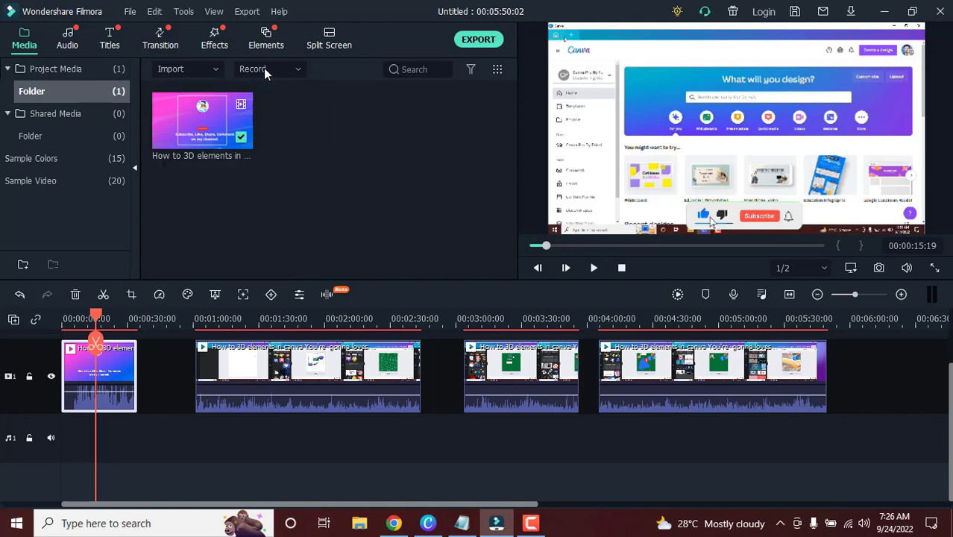
Step: Import the Royalty Free Music audio file from the Music folder in Downloads into the project media
mouse_move(263, 68)
double_click(290, 173)
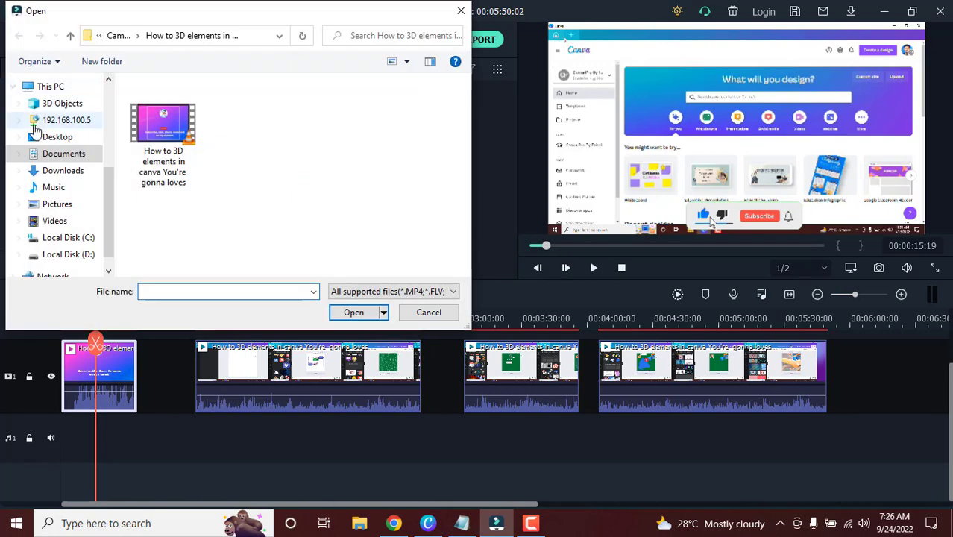
left_click(62, 171)
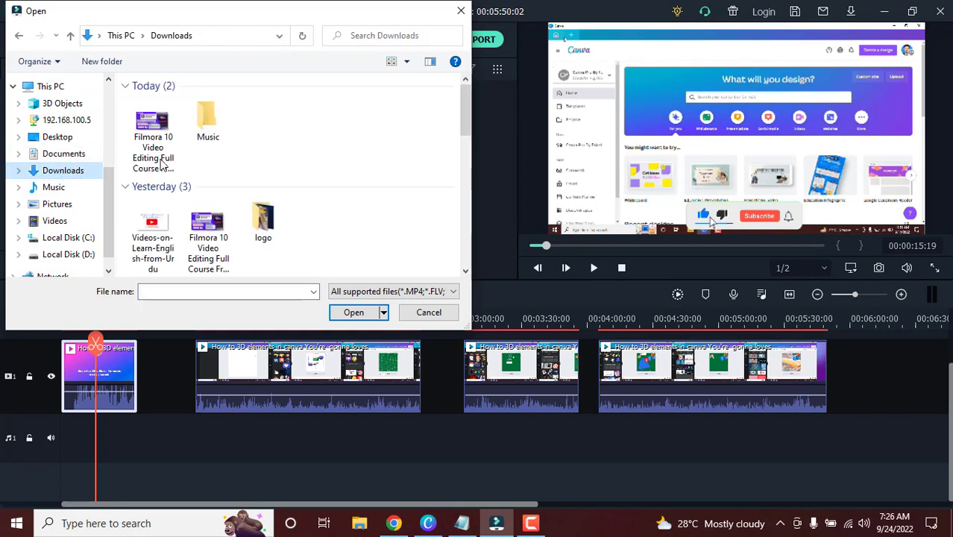
double_click(208, 121)
double_click(176, 101)
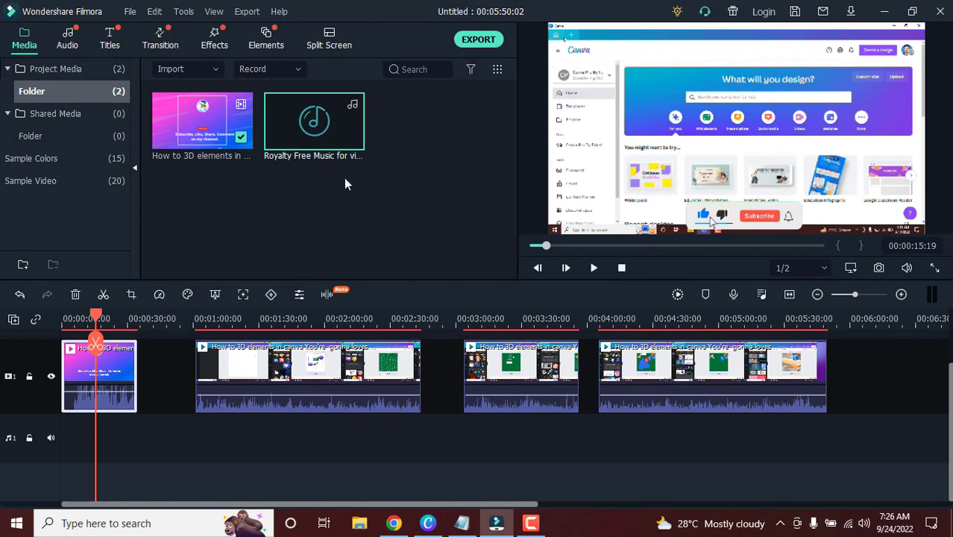
Step: Place the Royalty Free Music file on audio track 1 at the timeline's start and lower the first video clip's volume
left_click_drag(302, 126, 69, 431)
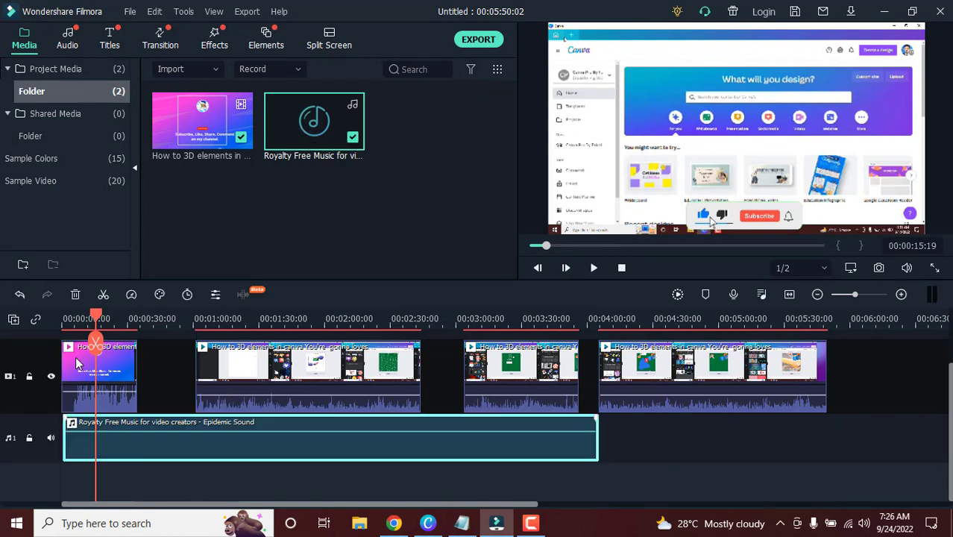
left_click_drag(83, 394, 80, 407)
Step: Play the timeline from the beginning for several seconds to hear the music under the first clip
left_click(63, 319)
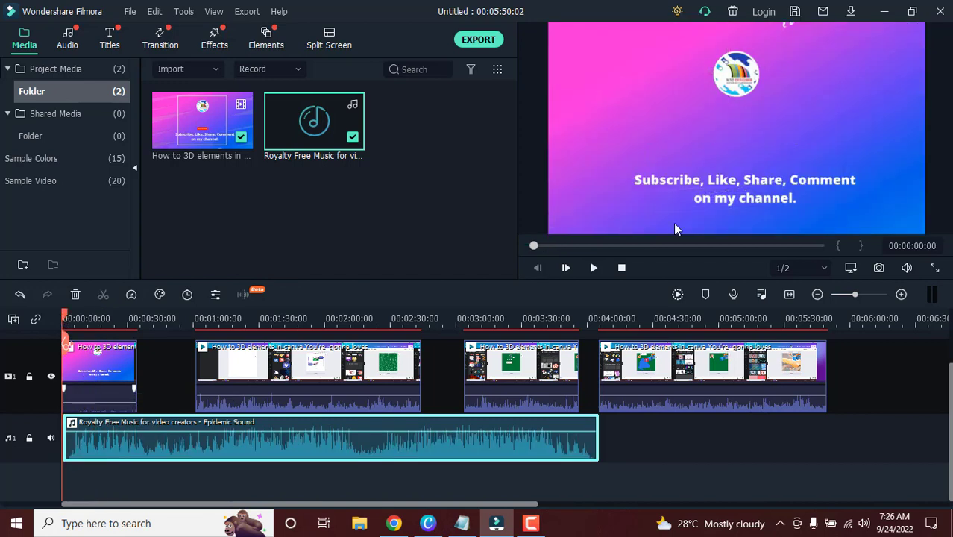
left_click(594, 267)
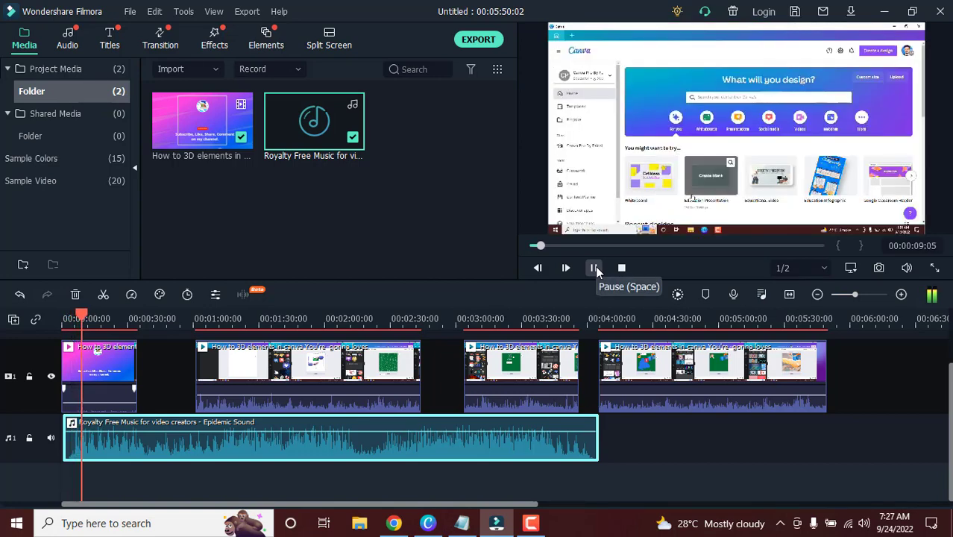
left_click(595, 268)
Step: Raise the first clip's volume, lower the music's volume, and listen to the mix briefly
mouse_move(113, 390)
left_mouse_down()
mouse_move(111, 403)
mouse_move(108, 383)
left_mouse_up()
left_click_drag(118, 423, 127, 438)
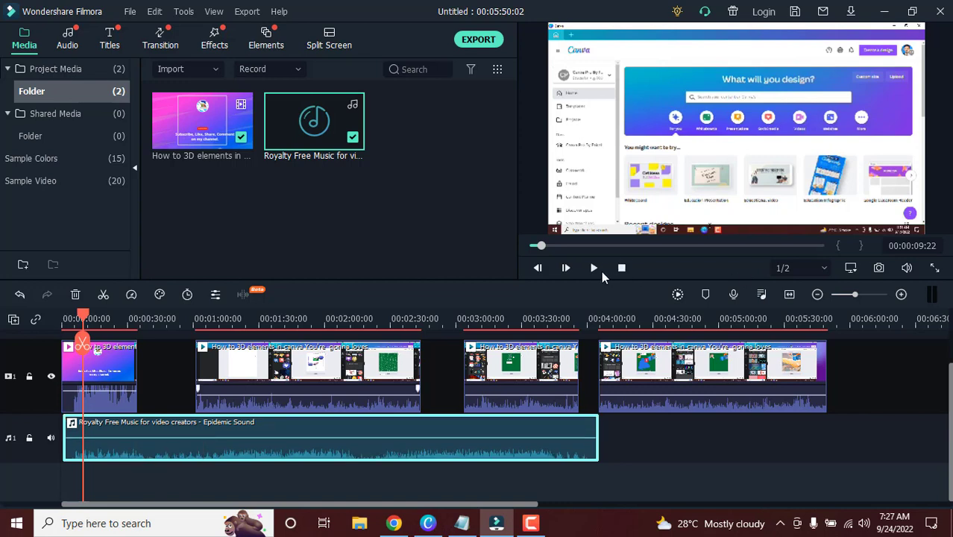
left_click(597, 268)
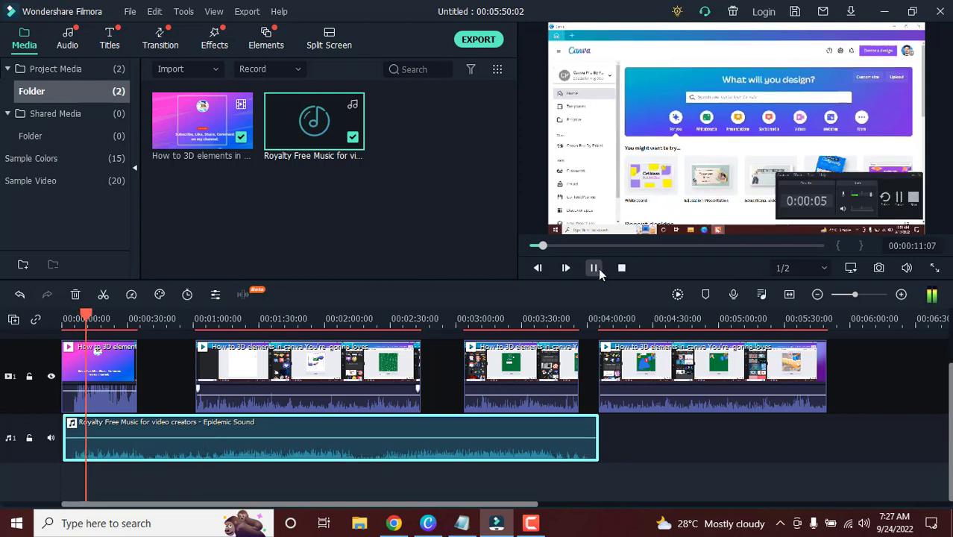
left_click(595, 268)
Step: Raise the background music's volume again and play a moment to check the balance
left_click_drag(228, 437, 253, 433)
left_click(594, 269)
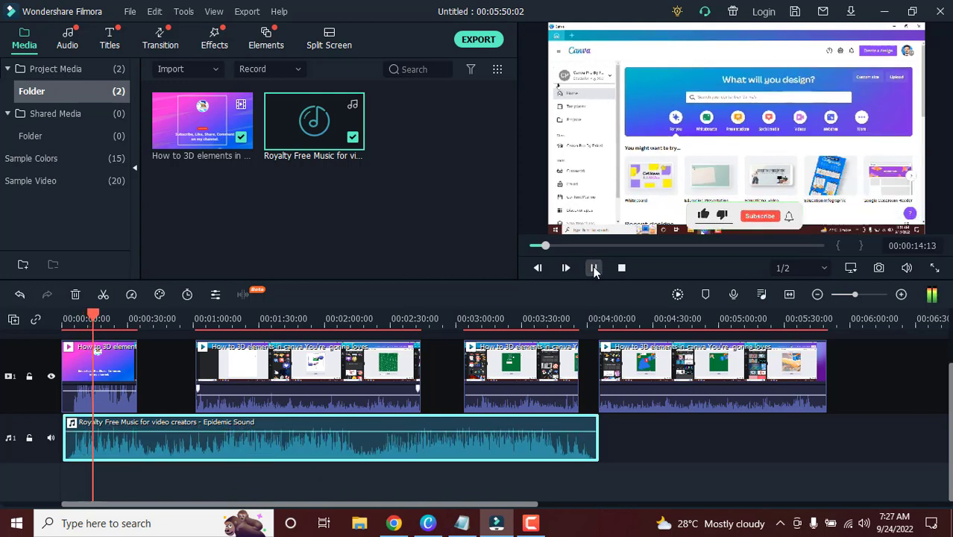
left_click(594, 269)
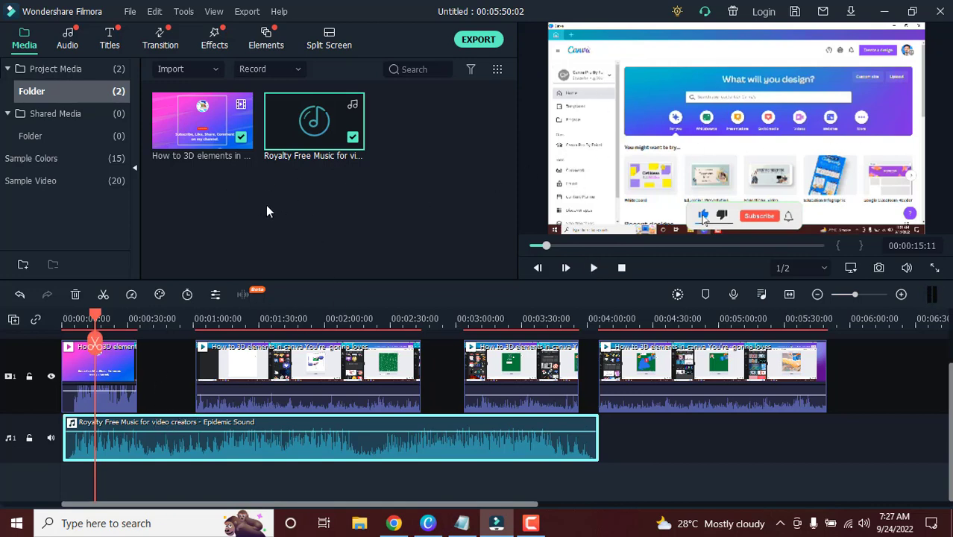
Step: Import the Vistacreate logo image from the Downloads folder into the project media
double_click(231, 215)
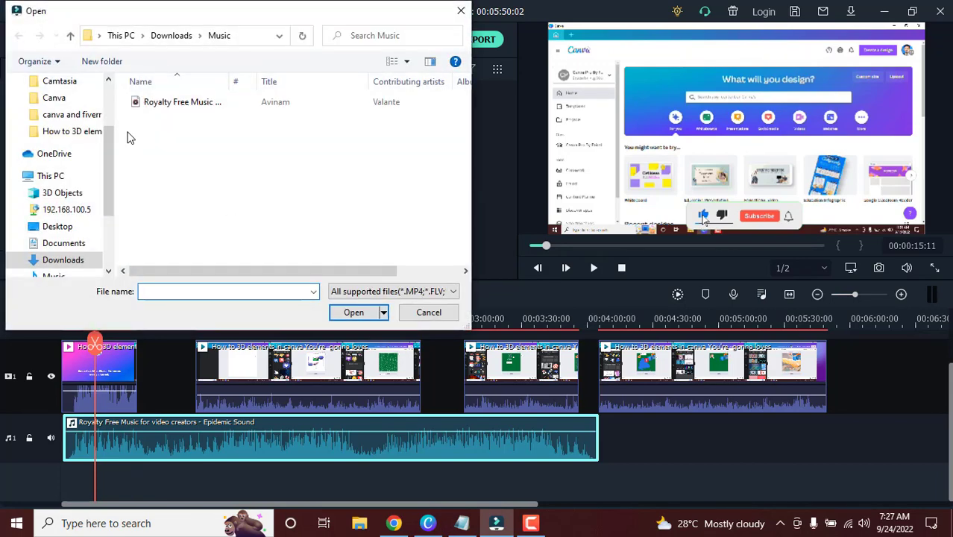
scroll(30, 149, "up", 3)
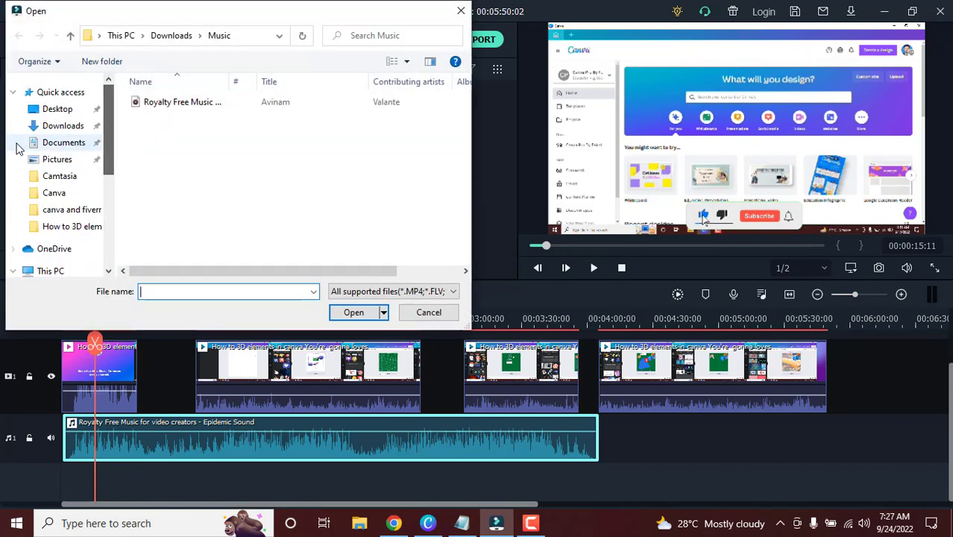
left_click(49, 128)
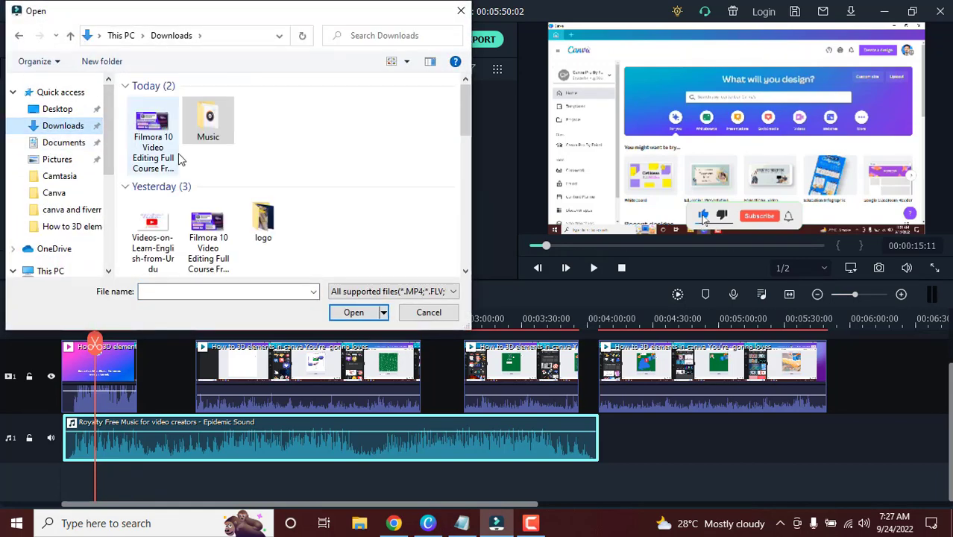
scroll(263, 237, "down", 2)
double_click(207, 224)
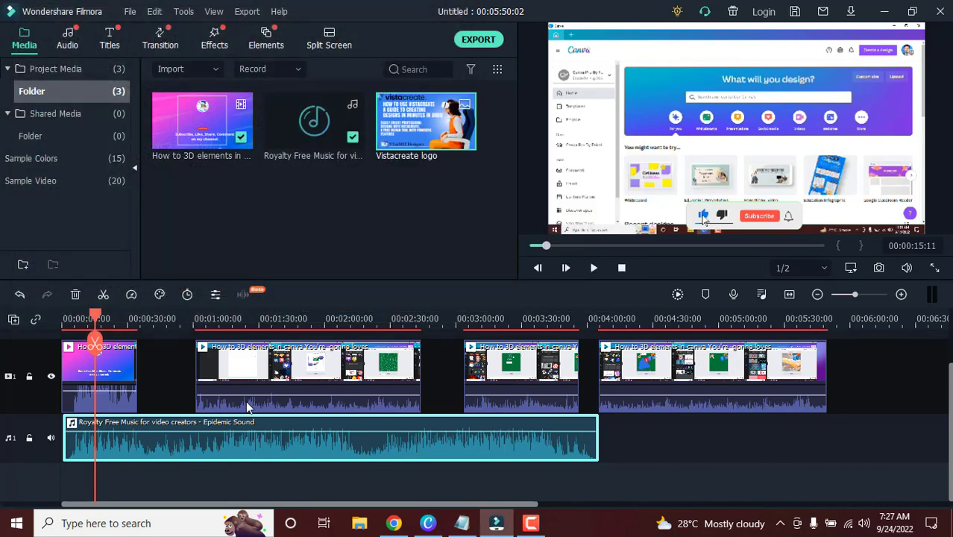
Step: Place the Vistacreate logo image on a new track above the first video clip, starting at 00:00:15:11
scroll(191, 403, "up", 1)
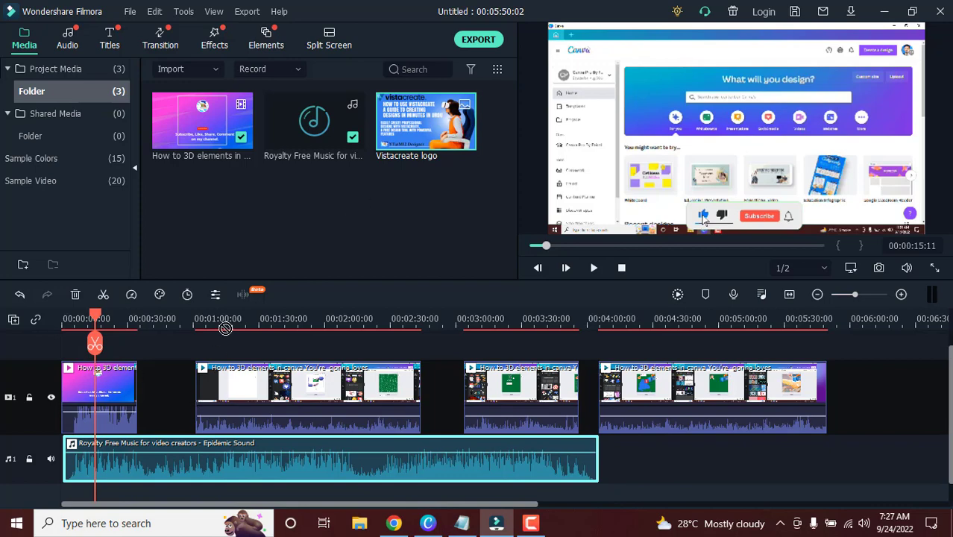
left_click(224, 356)
left_click_drag(207, 358, 106, 364)
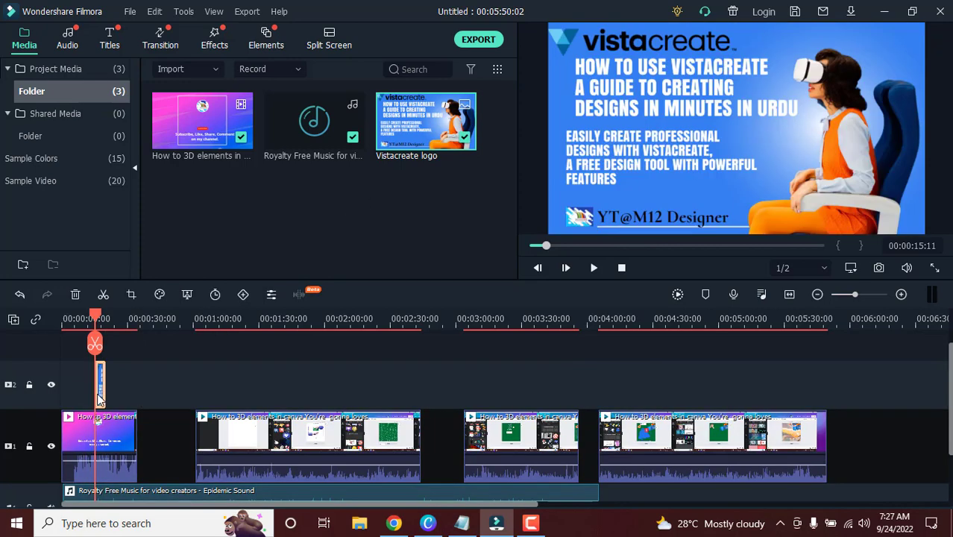
Step: Shrink the Vistacreate image overlay to about 36% scale and move it to the frame's lower-left corner
double_click(779, 106)
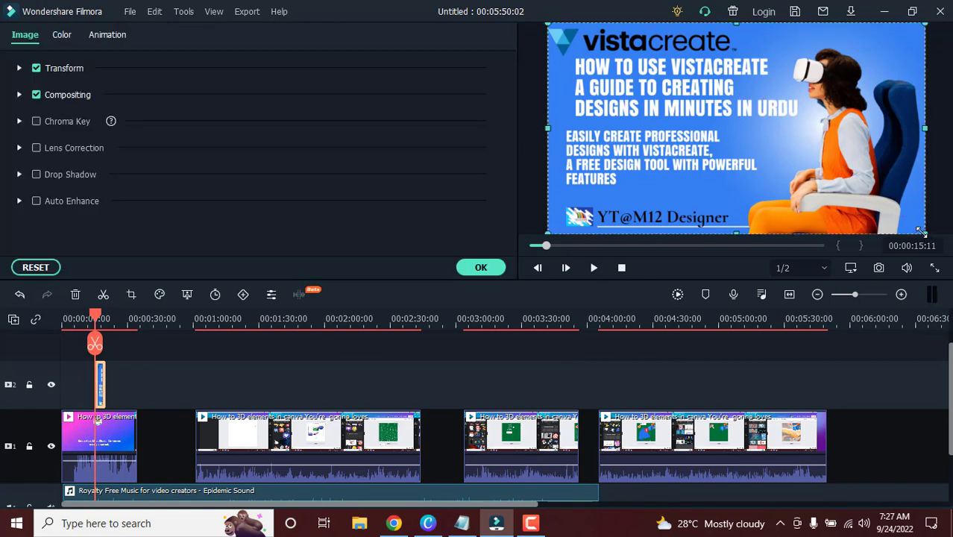
left_click_drag(922, 232, 687, 103)
left_click_drag(613, 89, 612, 221)
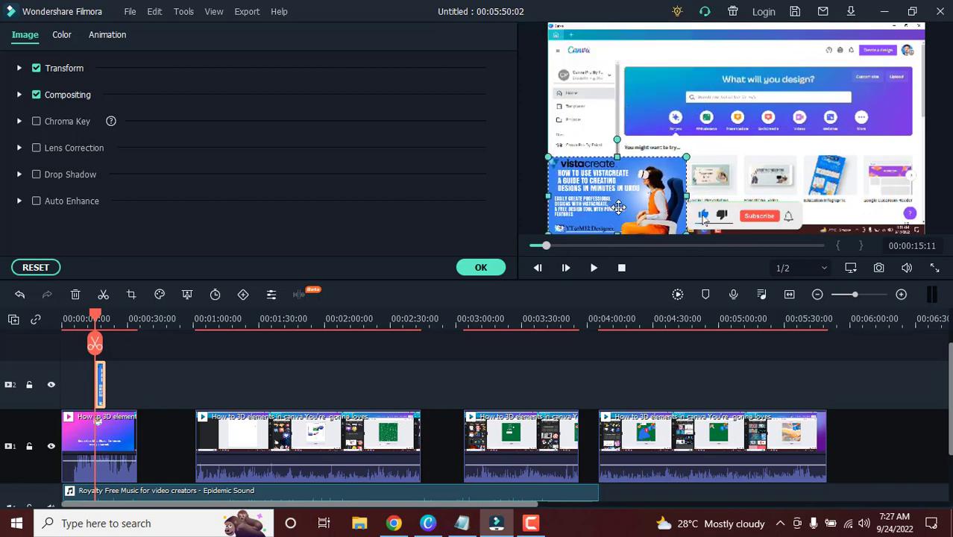
Step: Use the image's Transform settings to reduce its scale to 30.57%
left_click(20, 69)
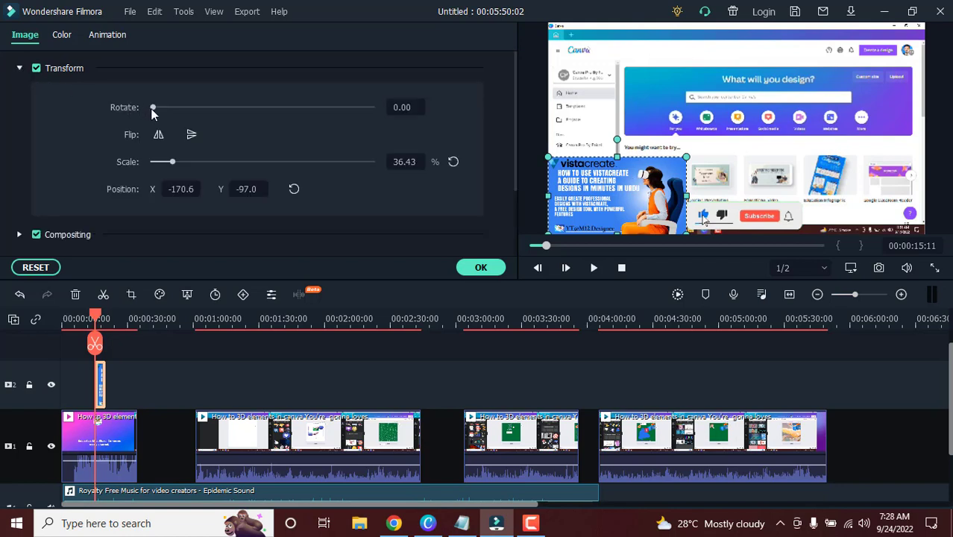
mouse_move(152, 110)
left_mouse_down()
mouse_move(161, 109)
mouse_move(152, 109)
left_mouse_up()
mouse_move(173, 165)
left_mouse_down()
mouse_move(198, 162)
mouse_move(156, 162)
mouse_move(171, 162)
left_mouse_up()
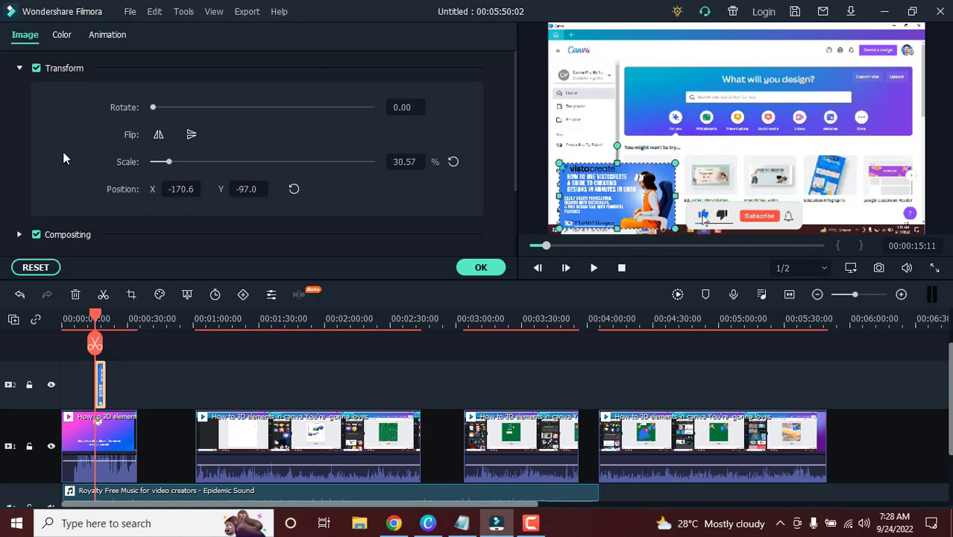
left_click(19, 68)
Step: Set the image's blending mode to Darken and enlarge the overlay in the preview frame
left_click(19, 95)
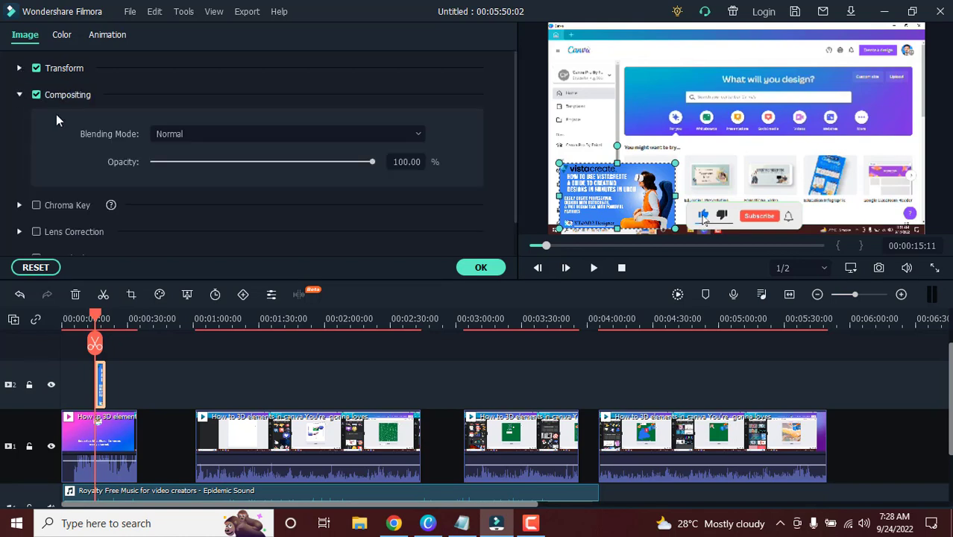
left_click(237, 136)
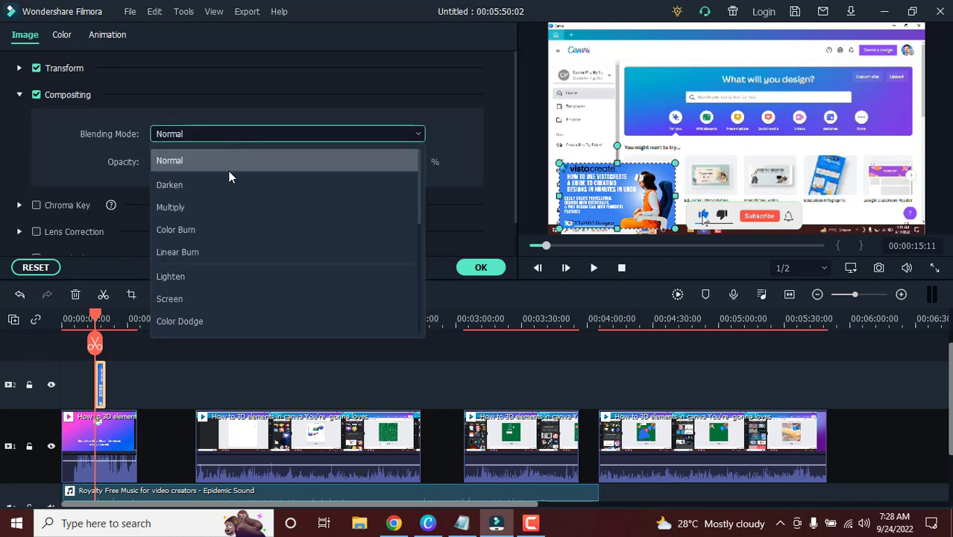
left_click(230, 185)
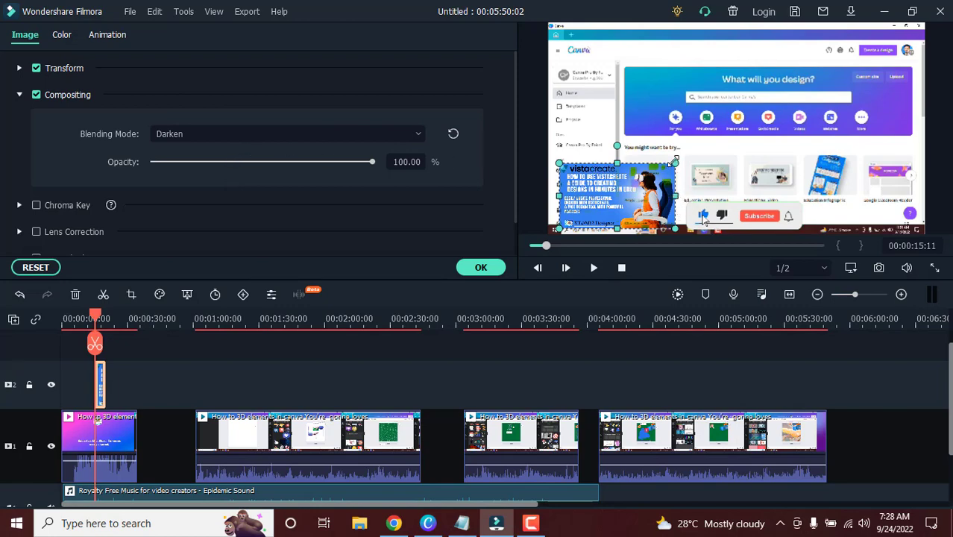
left_click_drag(677, 160, 749, 142)
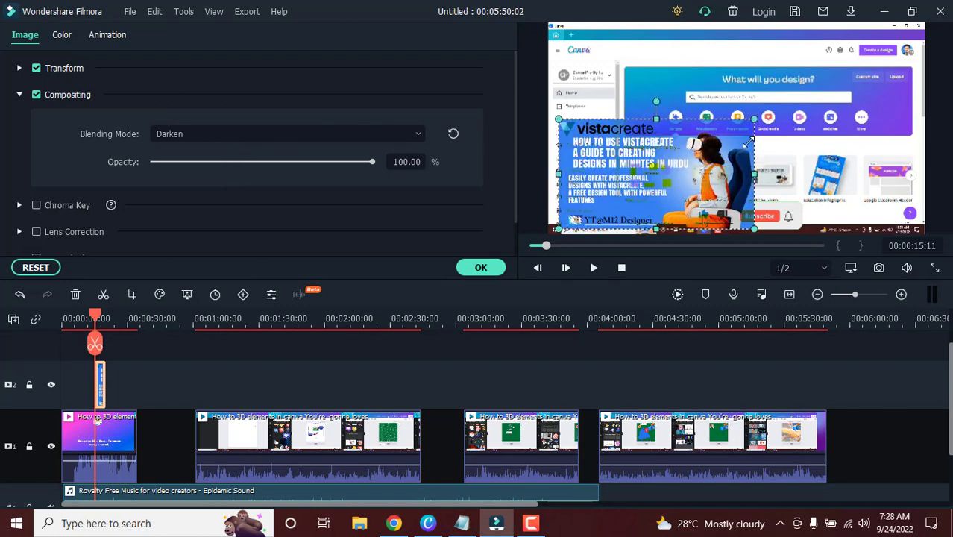
Step: Set the image's blending mode to Multiply and its opacity to 92.99%
left_click(243, 131)
left_click(220, 208)
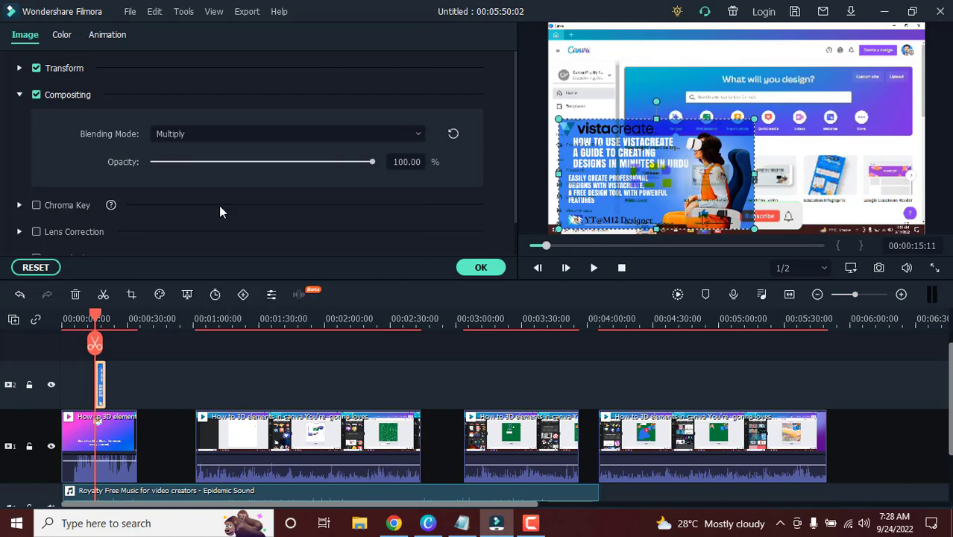
left_click_drag(376, 162, 356, 162)
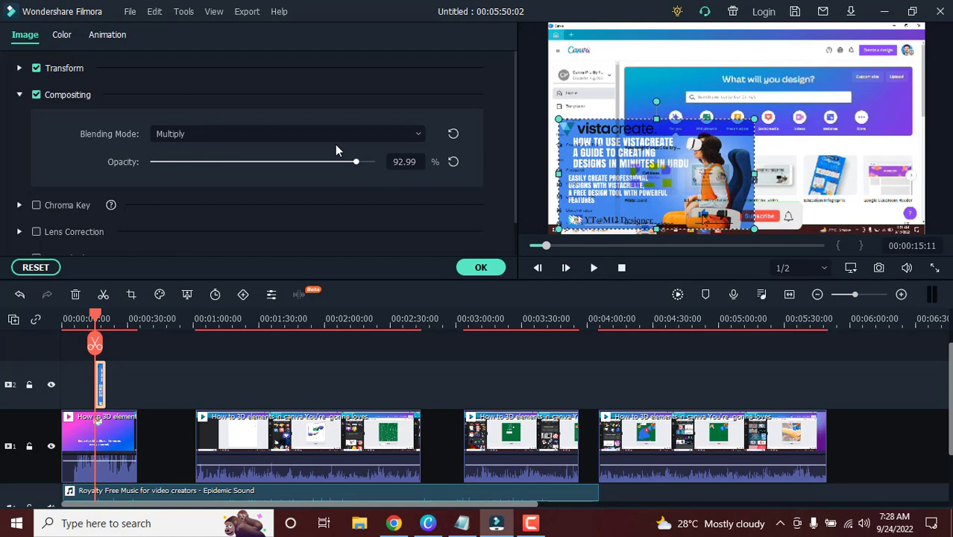
Step: Try the Lighten blending mode on the image and restore Normal blending at 100% opacity
left_click(230, 133)
left_click(189, 276)
left_click_drag(356, 165, 401, 171)
left_click(157, 134)
left_click(164, 157)
Step: Move the image overlay to the upper-left part of the frame and shrink it slightly
left_click_drag(702, 209, 709, 129)
left_click_drag(761, 149, 751, 141)
left_click(20, 94)
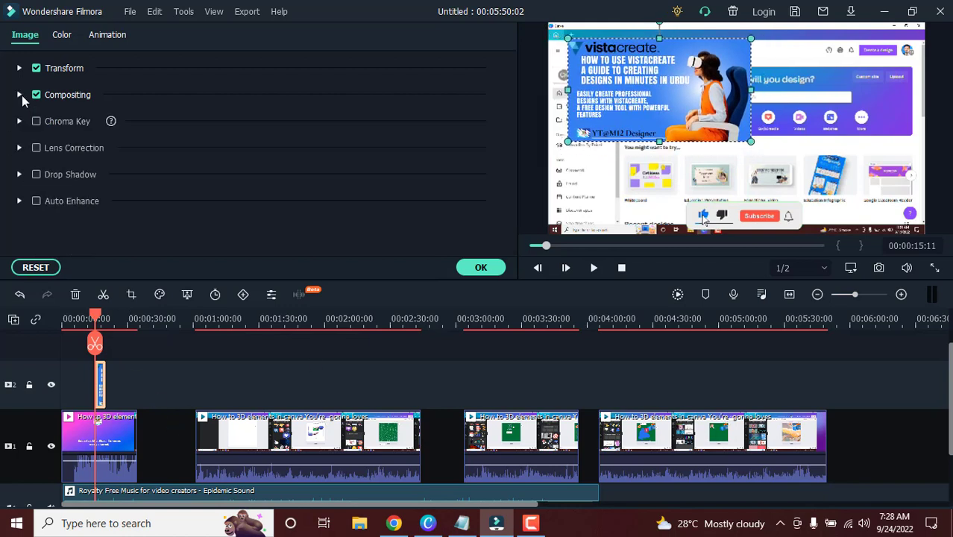
Step: Look at the image's Chroma Key options without enabling them and confirm the image's settings
left_click(20, 121)
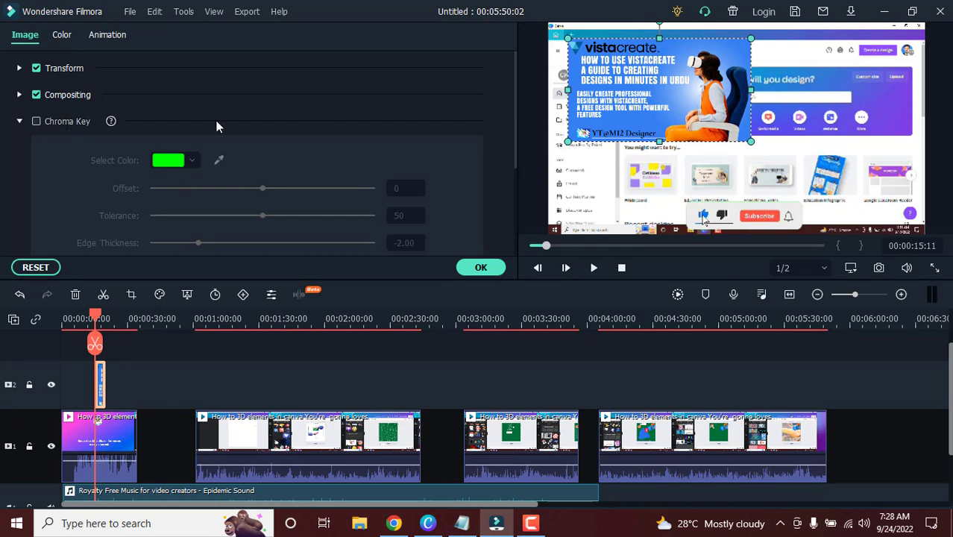
left_click(20, 122)
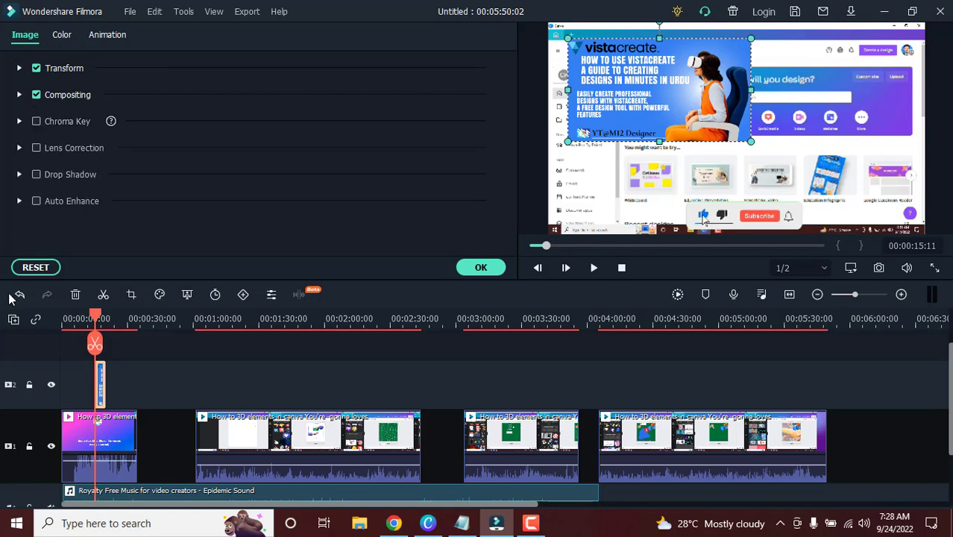
left_click(480, 267)
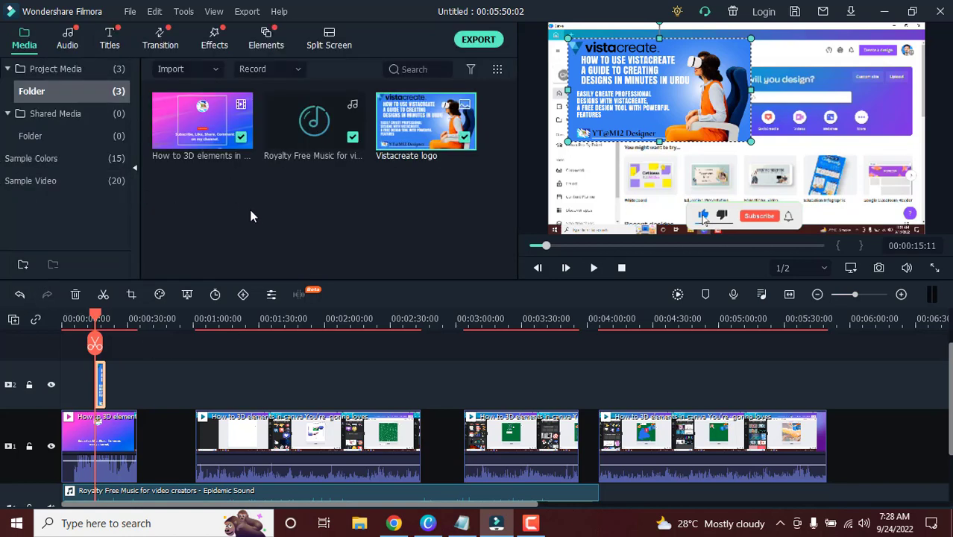
Step: Import the 1. Green Screen Subscribe Button video from the canva and fiverr folder and place it on video track 2 at the playhead and above the second clip
double_click(251, 211)
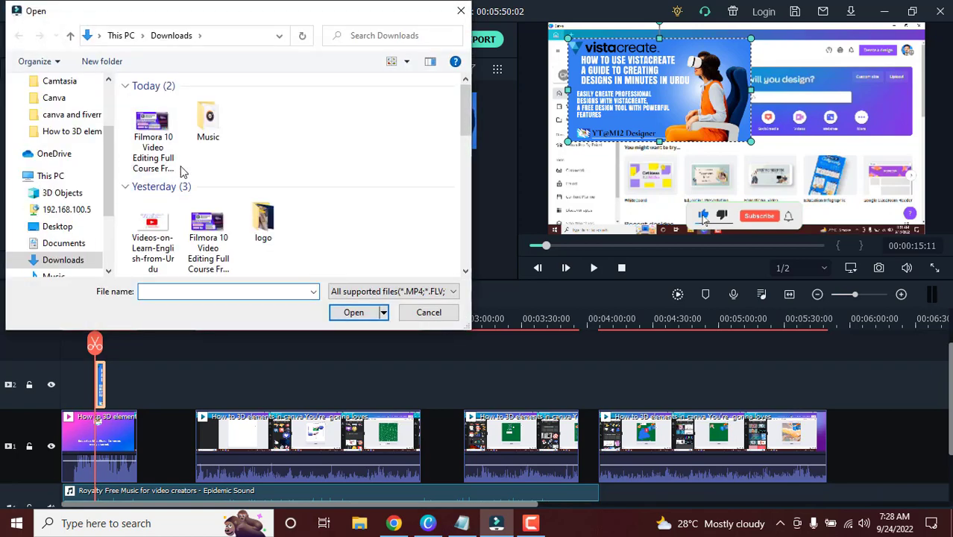
scroll(319, 104, "down", 10)
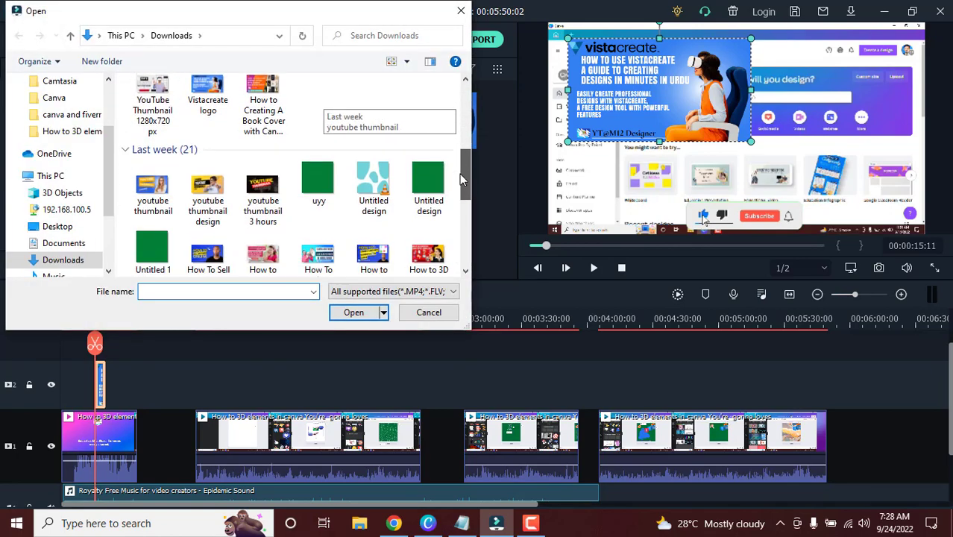
left_click(73, 114)
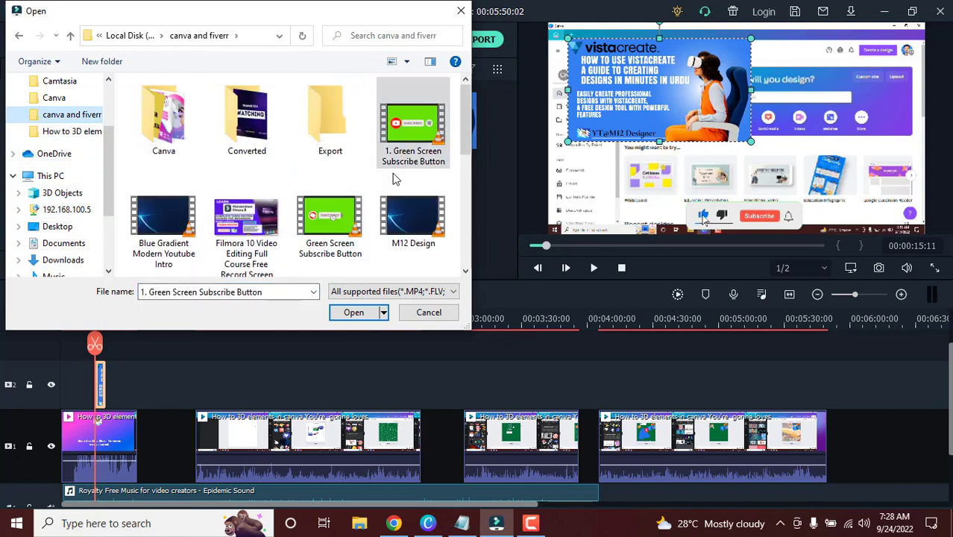
left_click_drag(412, 125, 237, 404)
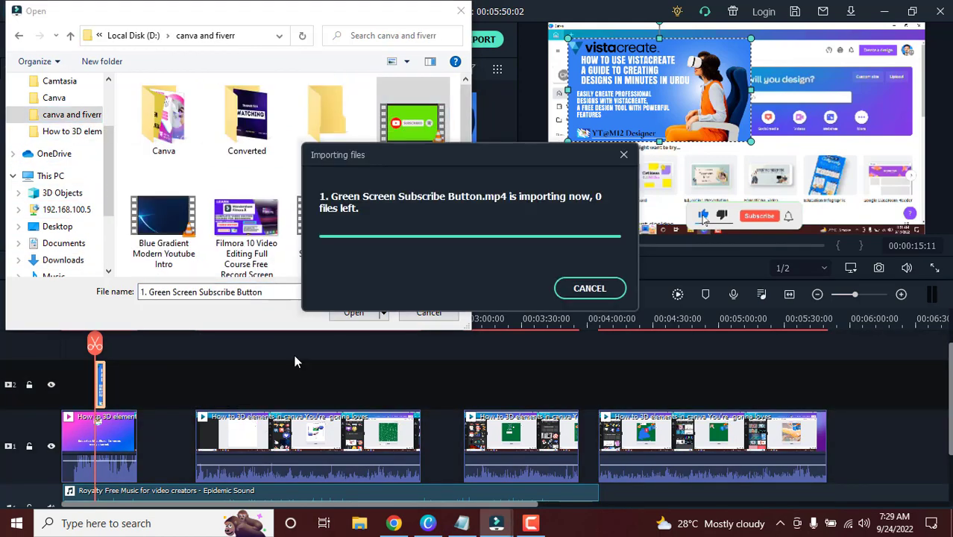
left_click(429, 313)
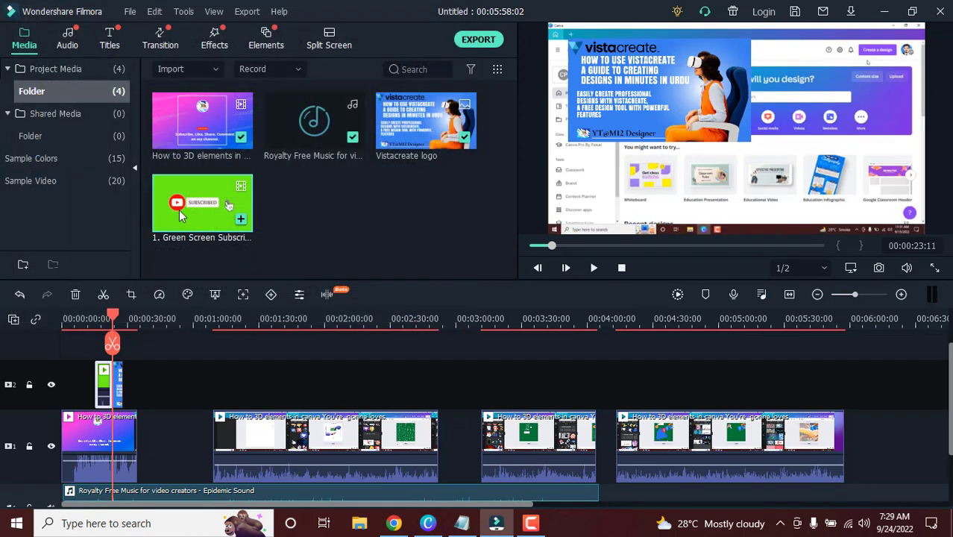
left_click_drag(242, 380, 242, 381)
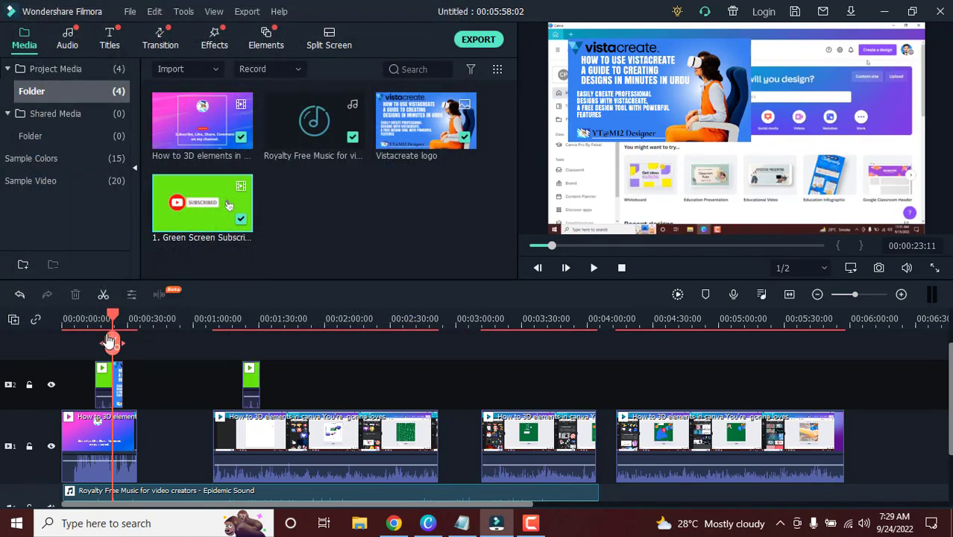
Step: Enable Chroma Key with green as the key colour on the first green screen subscribe clip on video track 2
mouse_move(105, 317)
left_mouse_down()
mouse_move(94, 317)
mouse_move(103, 318)
left_mouse_up()
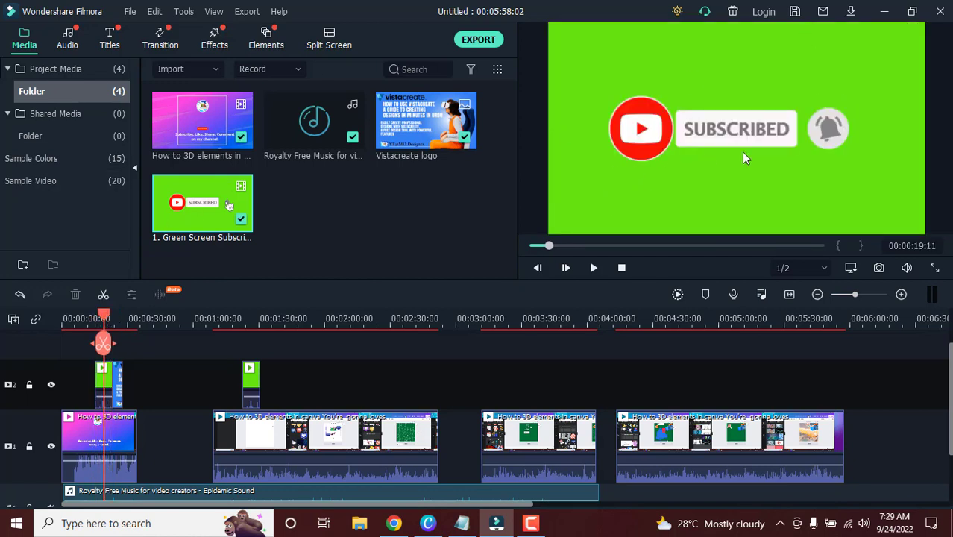
left_click(703, 138)
double_click(703, 138)
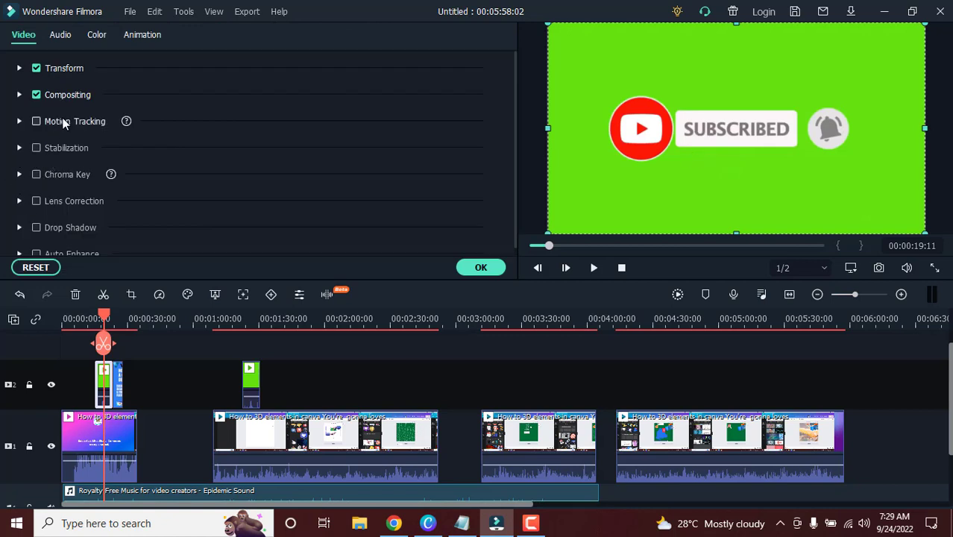
left_click(19, 122)
left_click(19, 122)
left_click(20, 148)
left_click(19, 148)
left_click(19, 174)
left_click(35, 175)
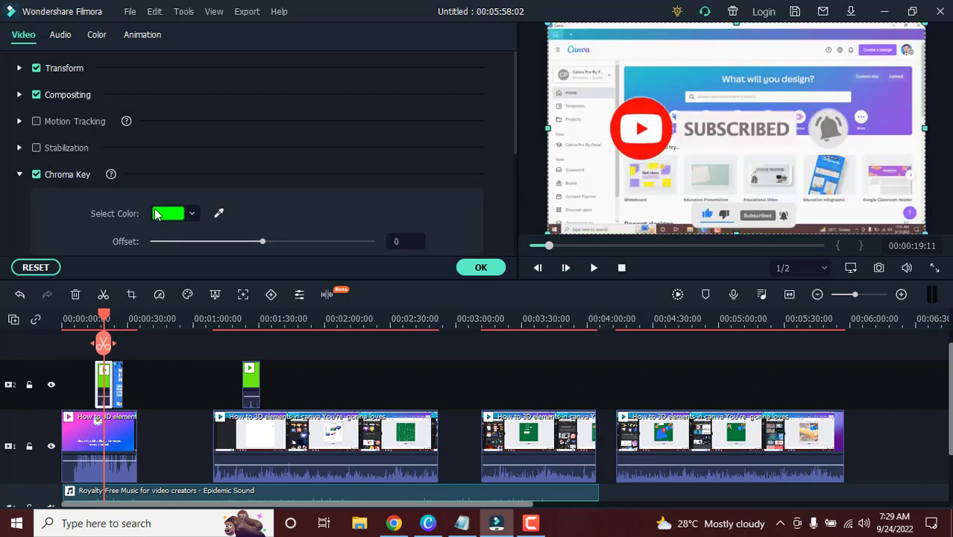
left_click(36, 176)
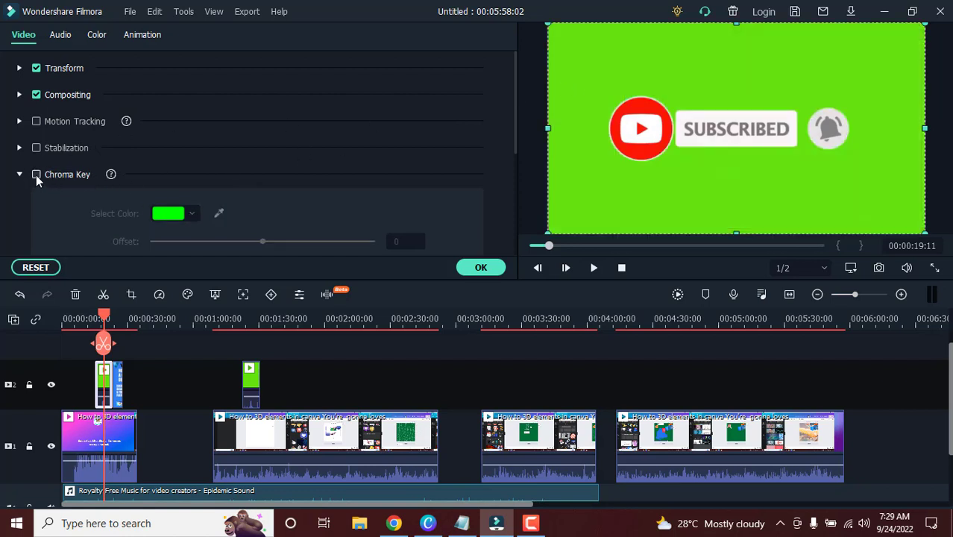
left_click(36, 175)
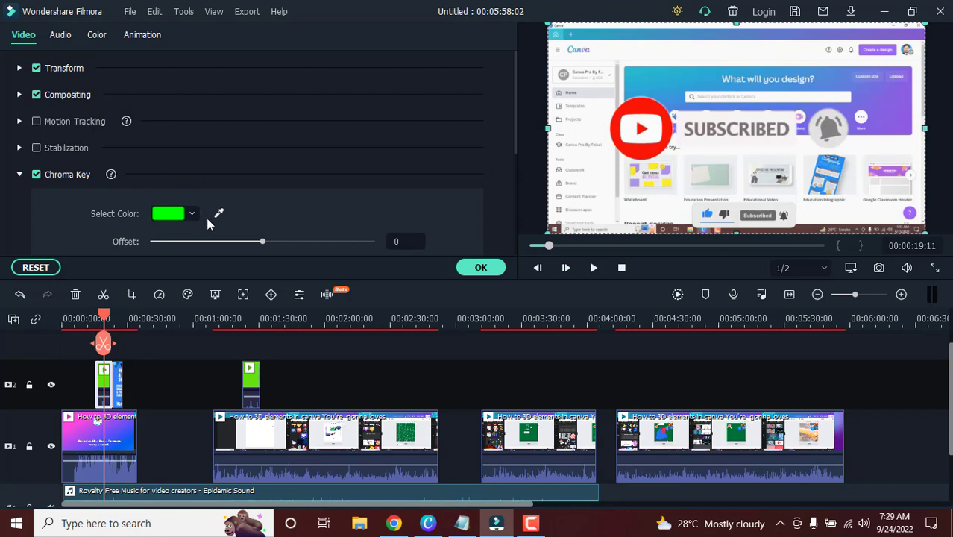
Step: Set the subscribe clip's Chroma Key offset to 51, move the button lower and slightly left in the frame, and confirm the settings
left_click_drag(258, 240, 318, 241)
left_click_drag(772, 134, 685, 189)
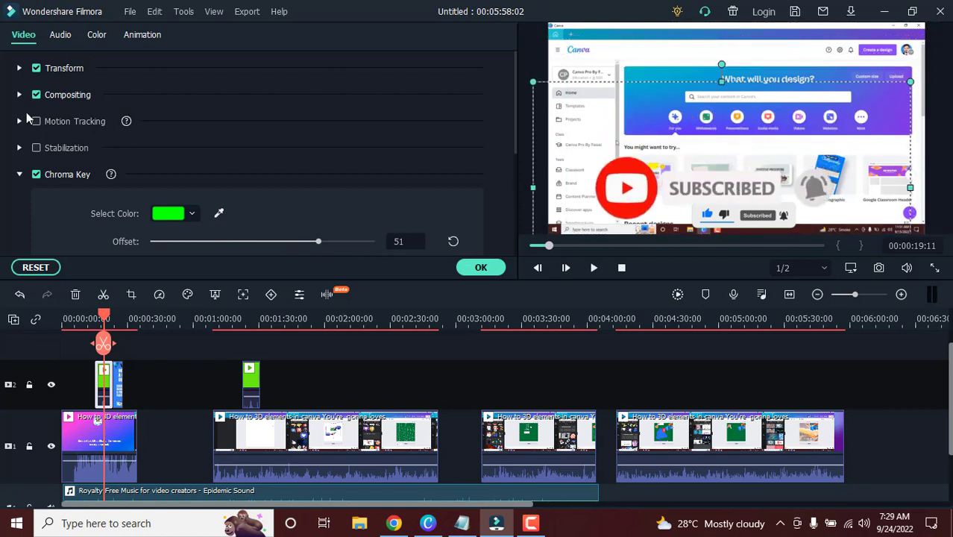
scroll(9, 185, "down", 3)
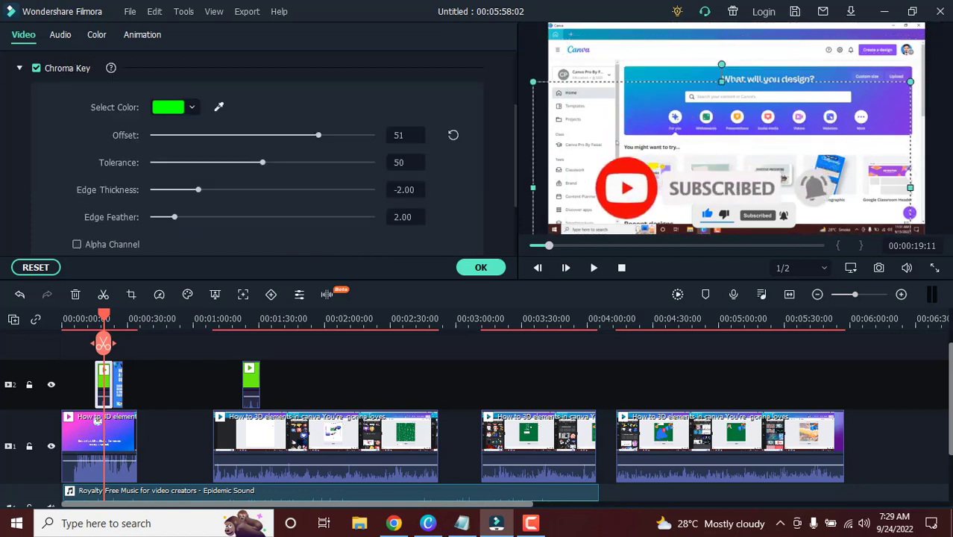
left_click(17, 68)
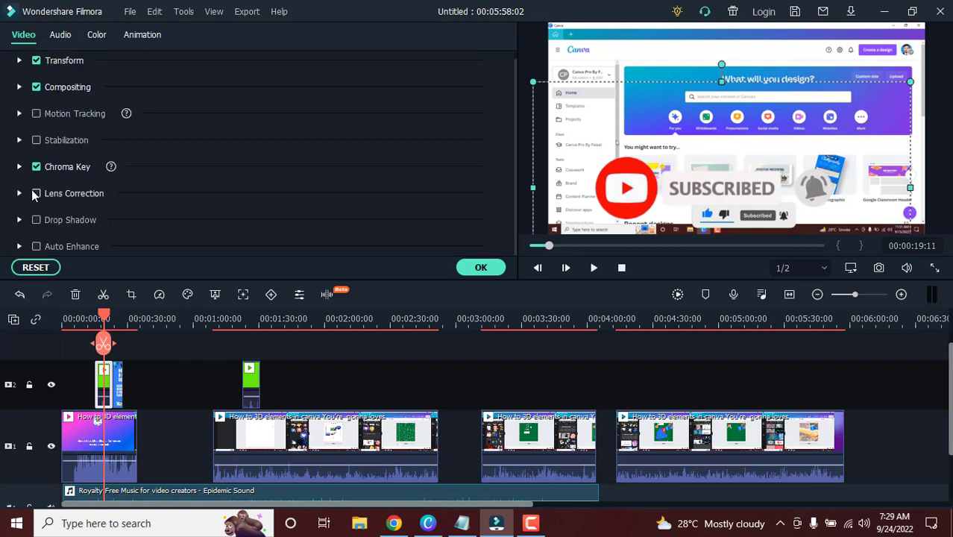
left_click(488, 267)
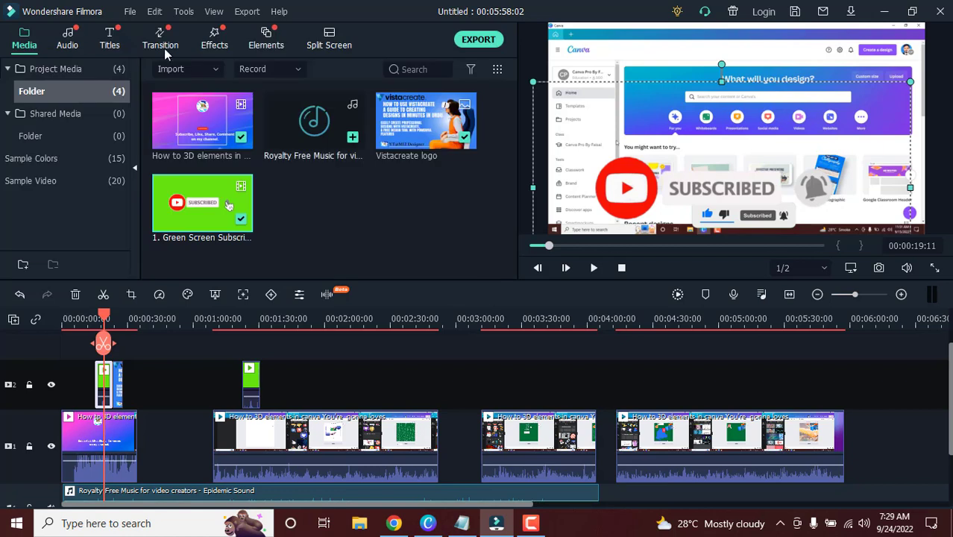
Step: Look through the Shapes elements and add the Mosaic effect on video track 3 above the first subscribe clip
left_click(272, 48)
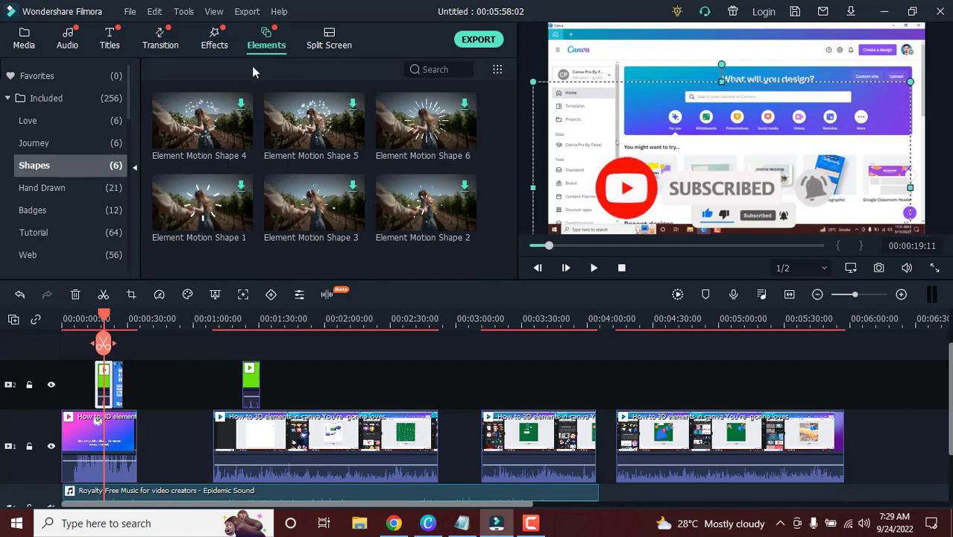
mouse_move(241, 139)
left_click(213, 46)
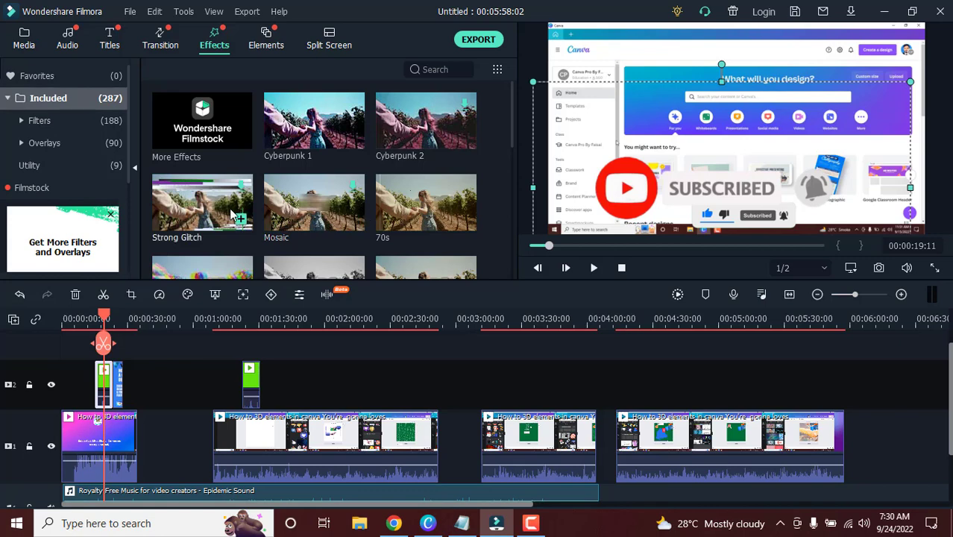
left_click(352, 221)
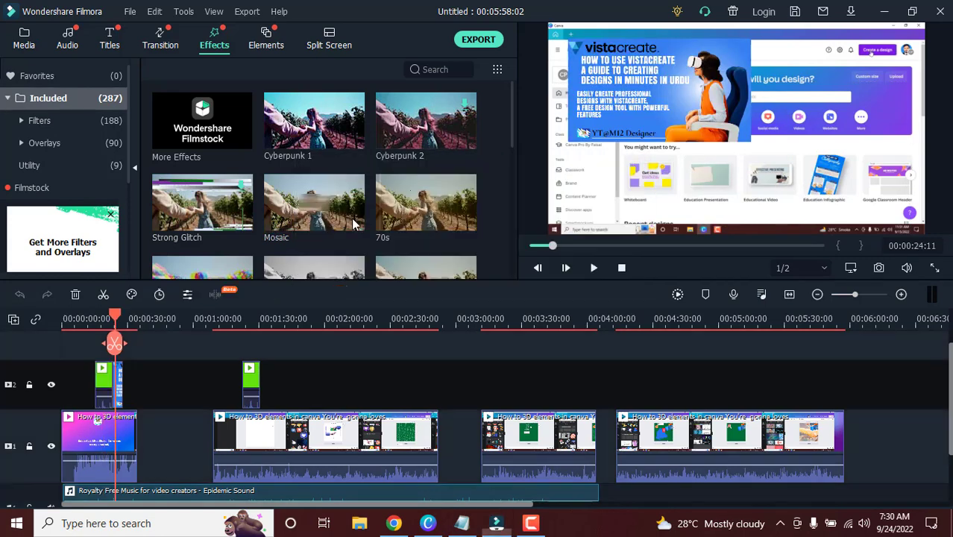
left_click(105, 319)
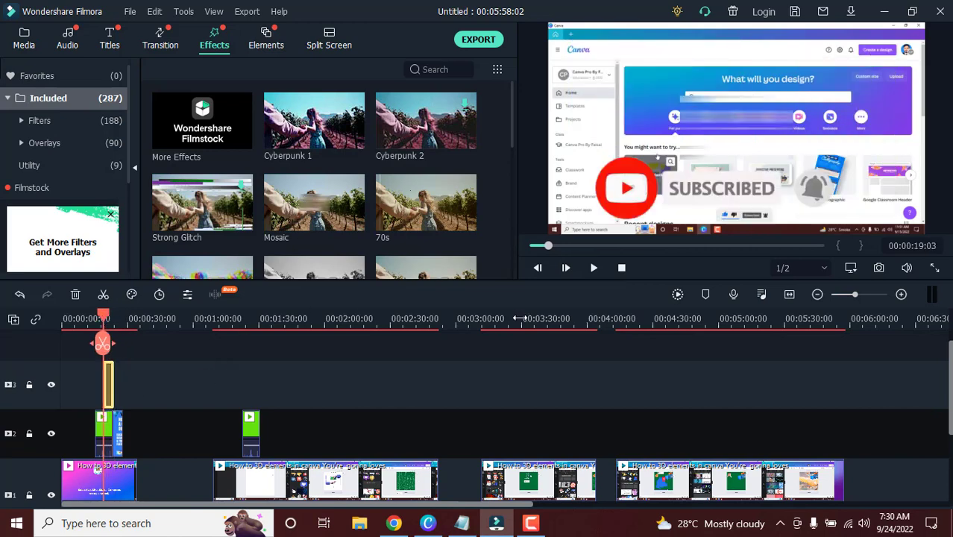
Step: Play the Mosaic section briefly and move the mosaic area right, over the right part of the Canva banner
left_click(593, 269)
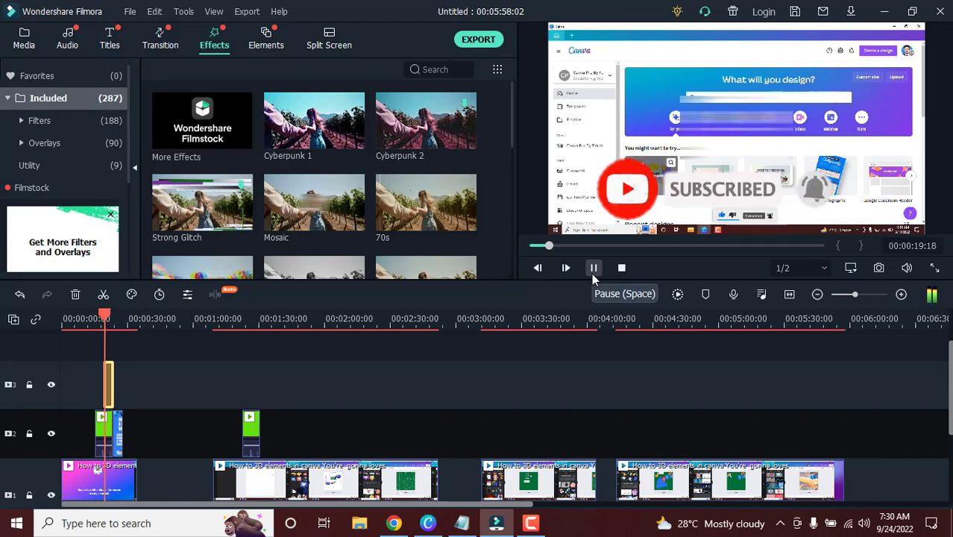
left_click(594, 268)
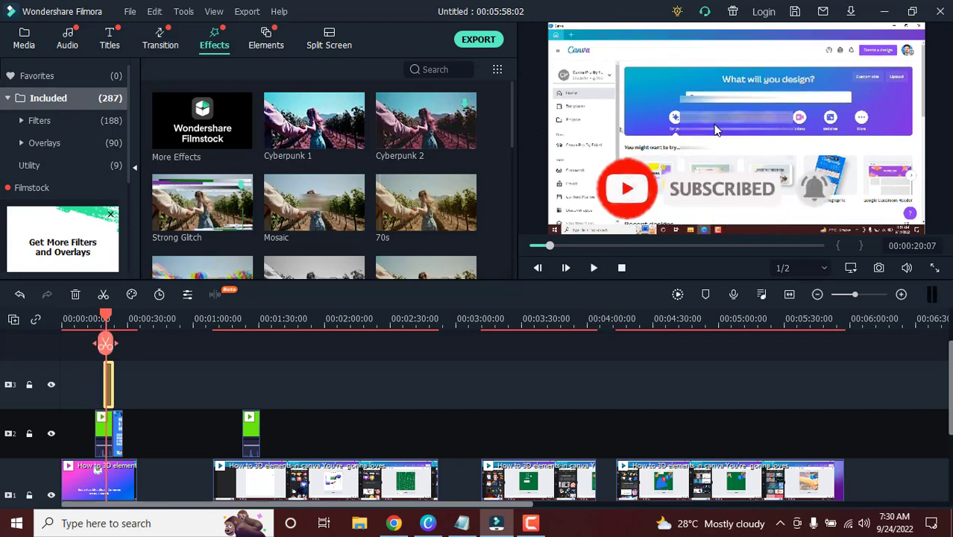
left_click_drag(715, 131, 793, 110)
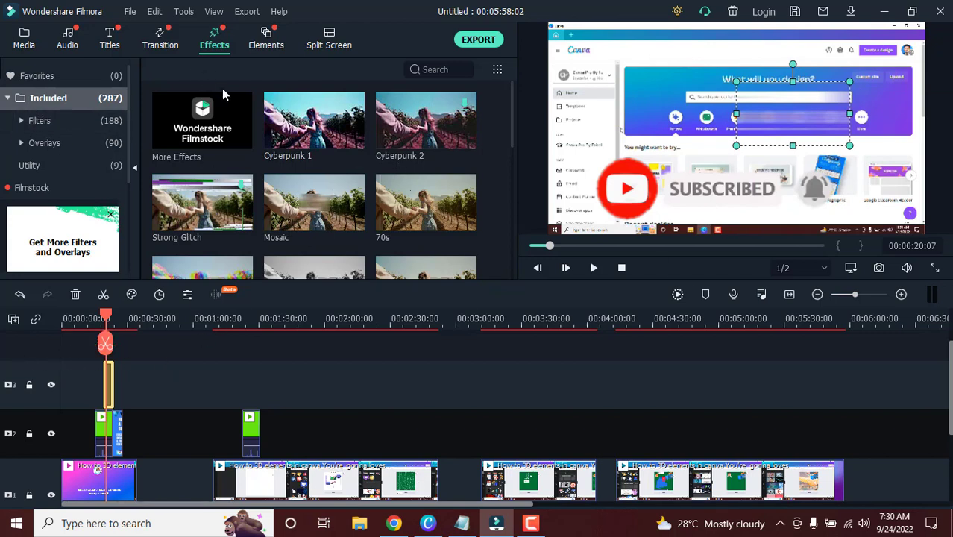
Step: Browse the included title templates and review the video, music and overlay clips across the timeline tracks
left_click(109, 45)
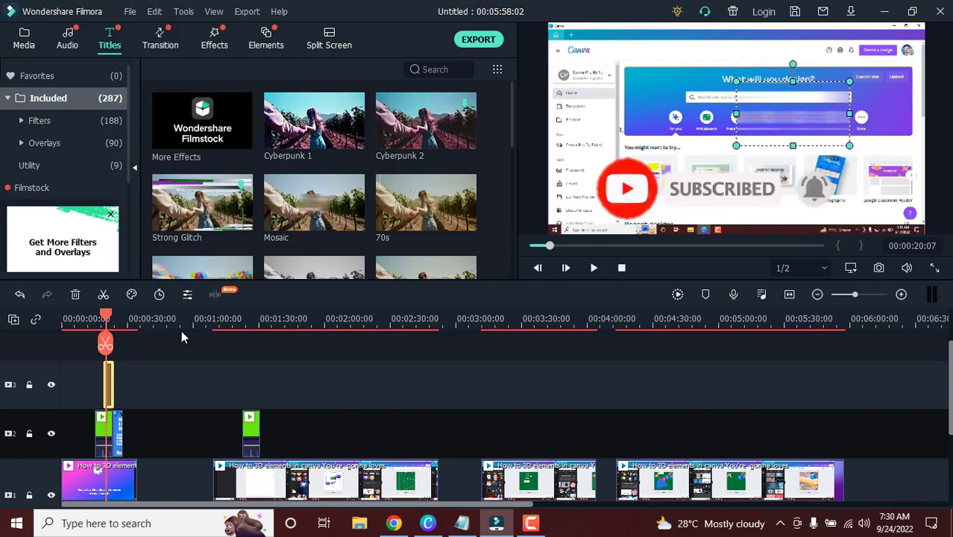
left_click(247, 360)
left_click_drag(187, 154, 289, 370)
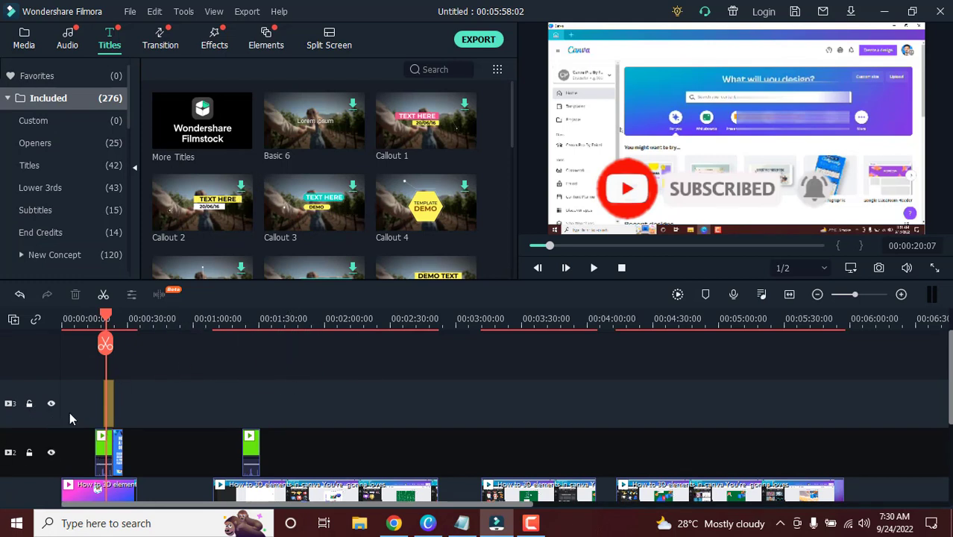
scroll(69, 411, "down", 3)
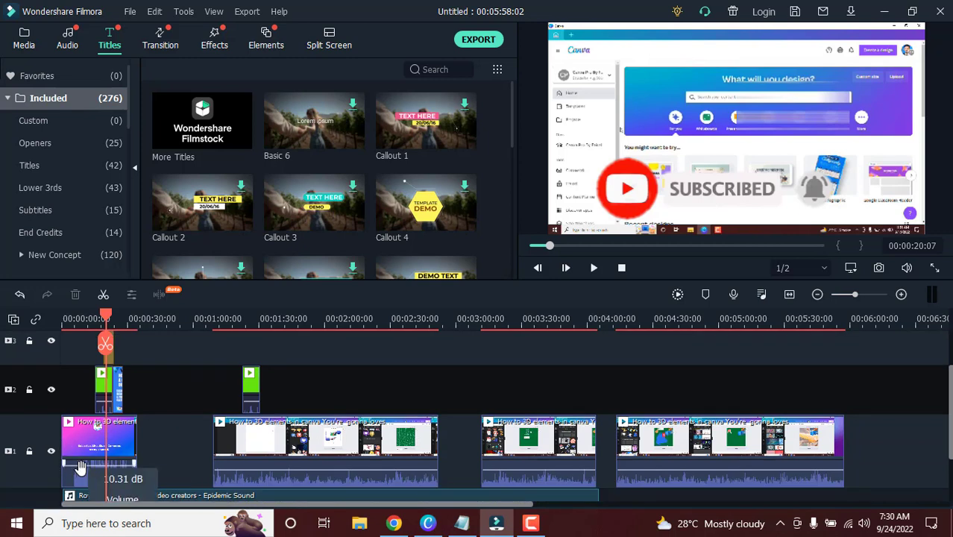
scroll(82, 466, "down", 1)
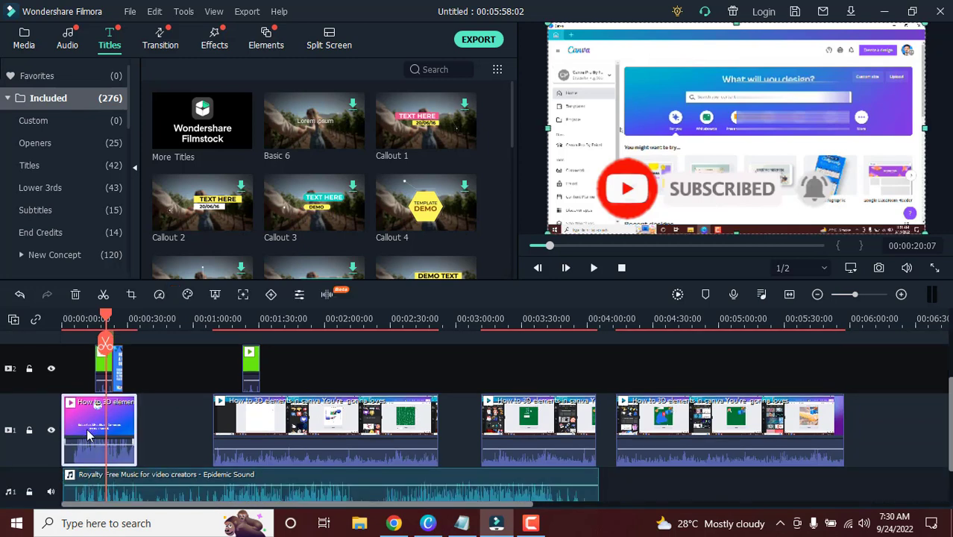
left_click(82, 491)
left_click(107, 380)
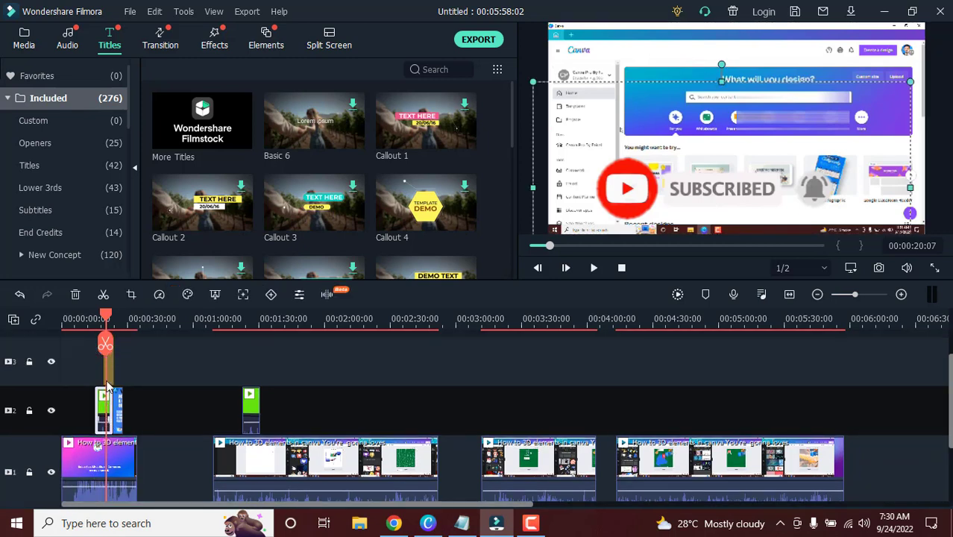